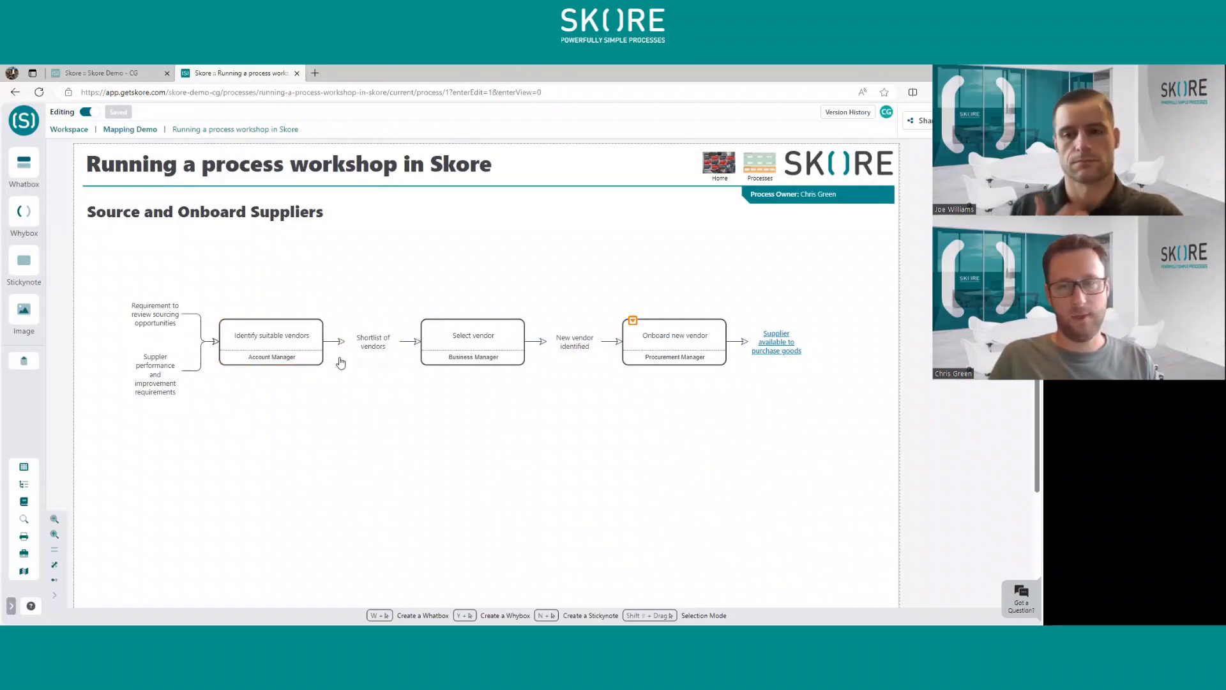
# - Inspect the detailed view of "Onboard new vendor" and return to the top-level process
pyautogui.click(635, 323)
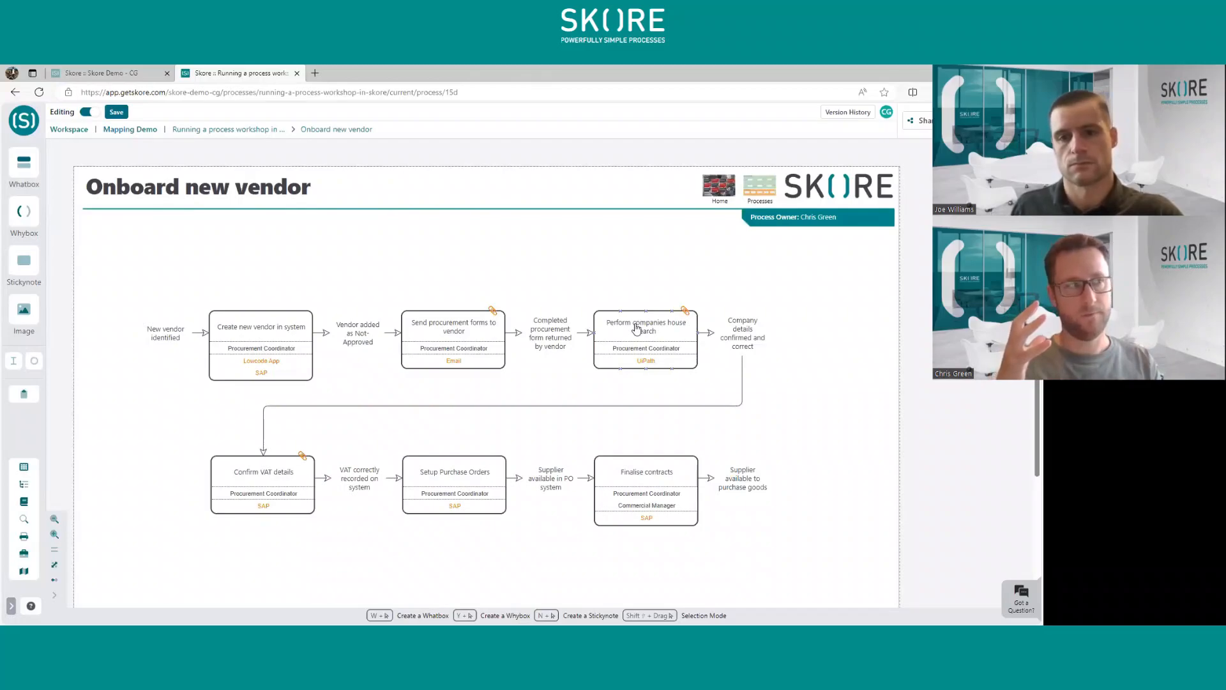
pyautogui.click(408, 355)
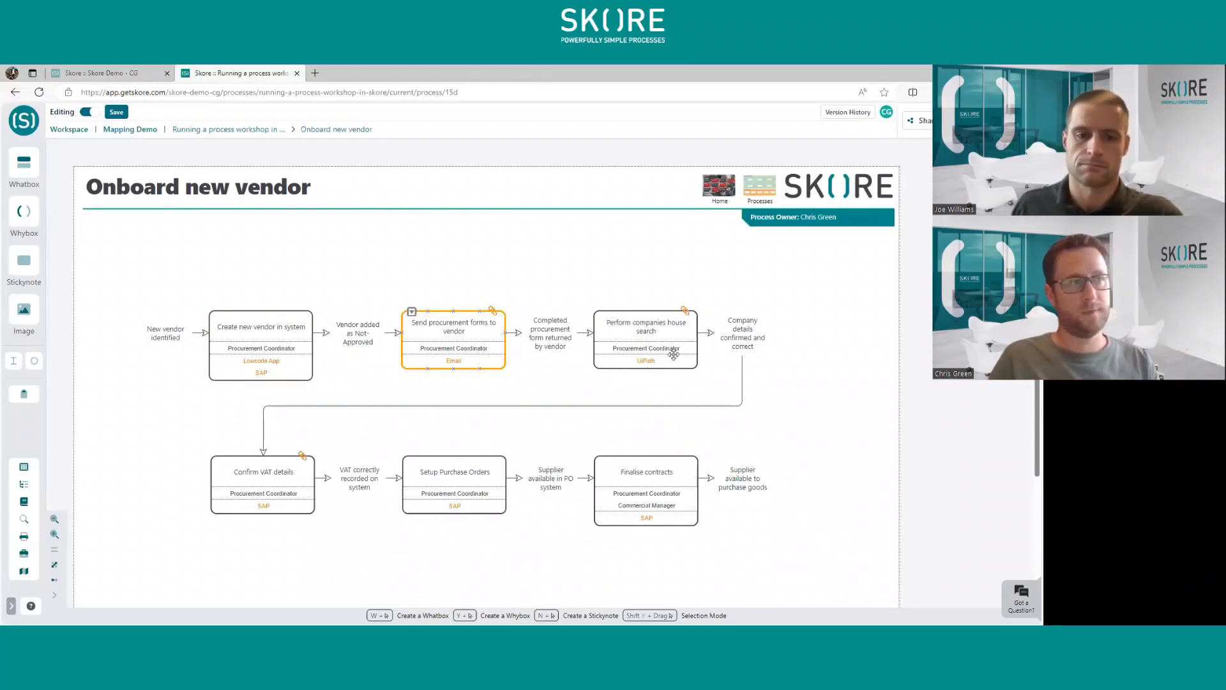
pyautogui.click(222, 134)
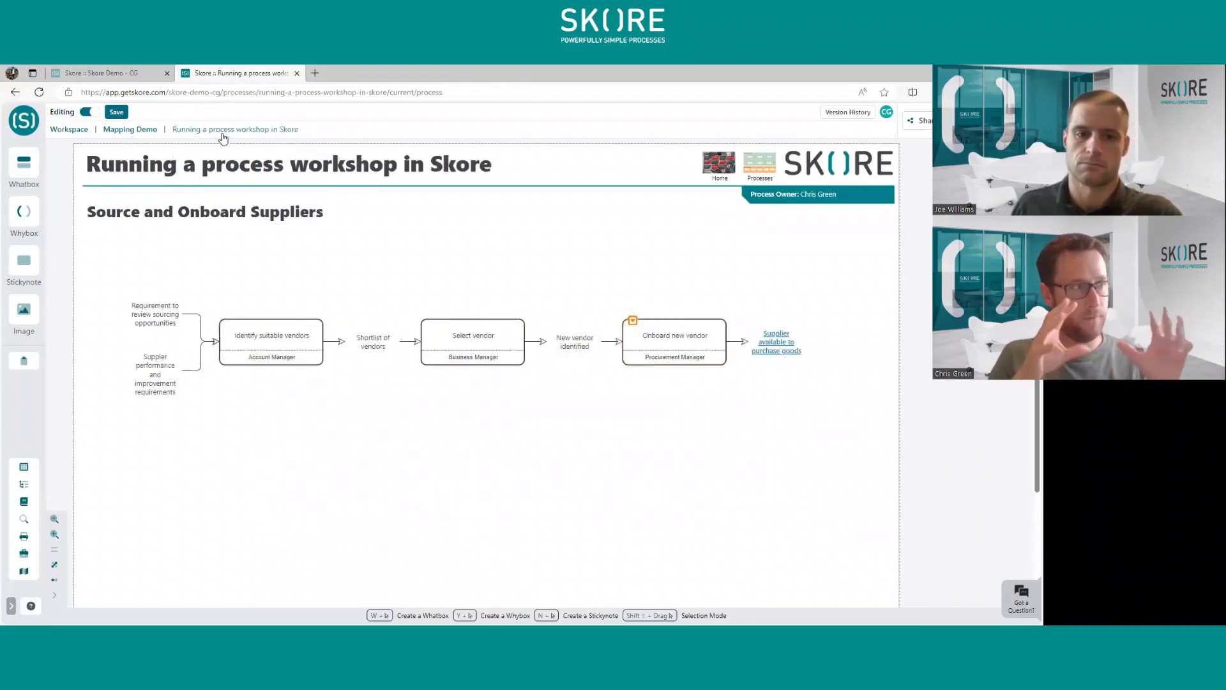
# - Create a detailed view for "Select vendor" and place the parent box's inputs and outputs on its canvas
pyautogui.click(447, 326)
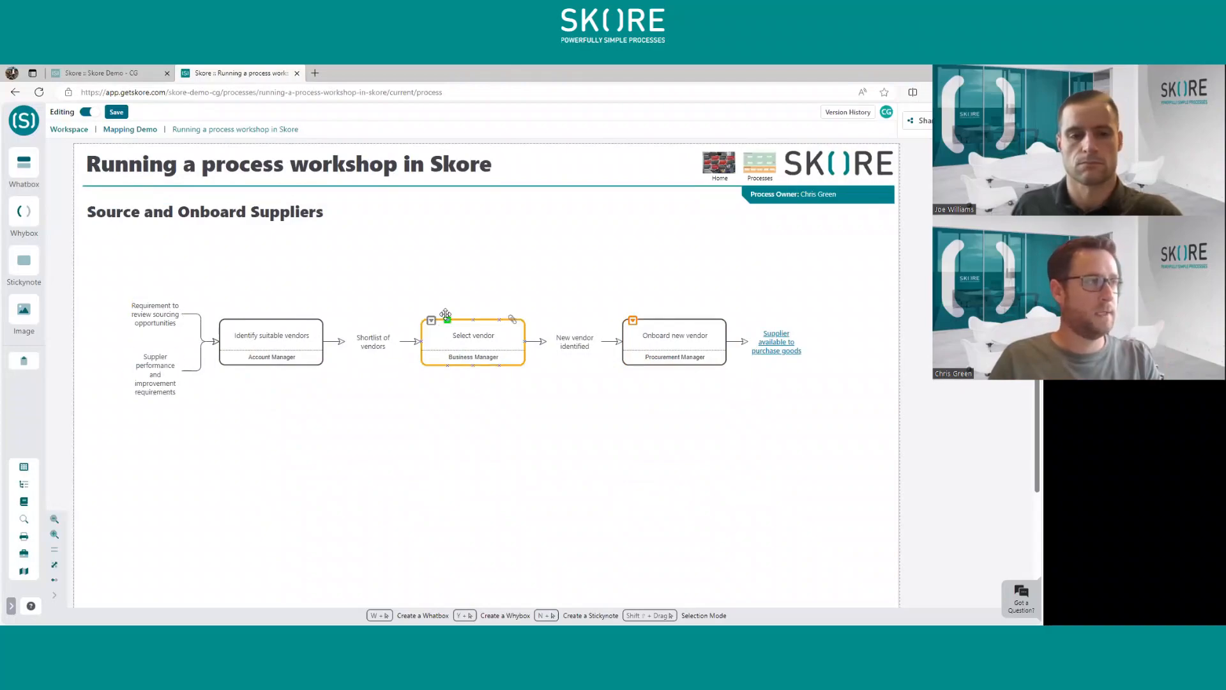
pyautogui.click(437, 320)
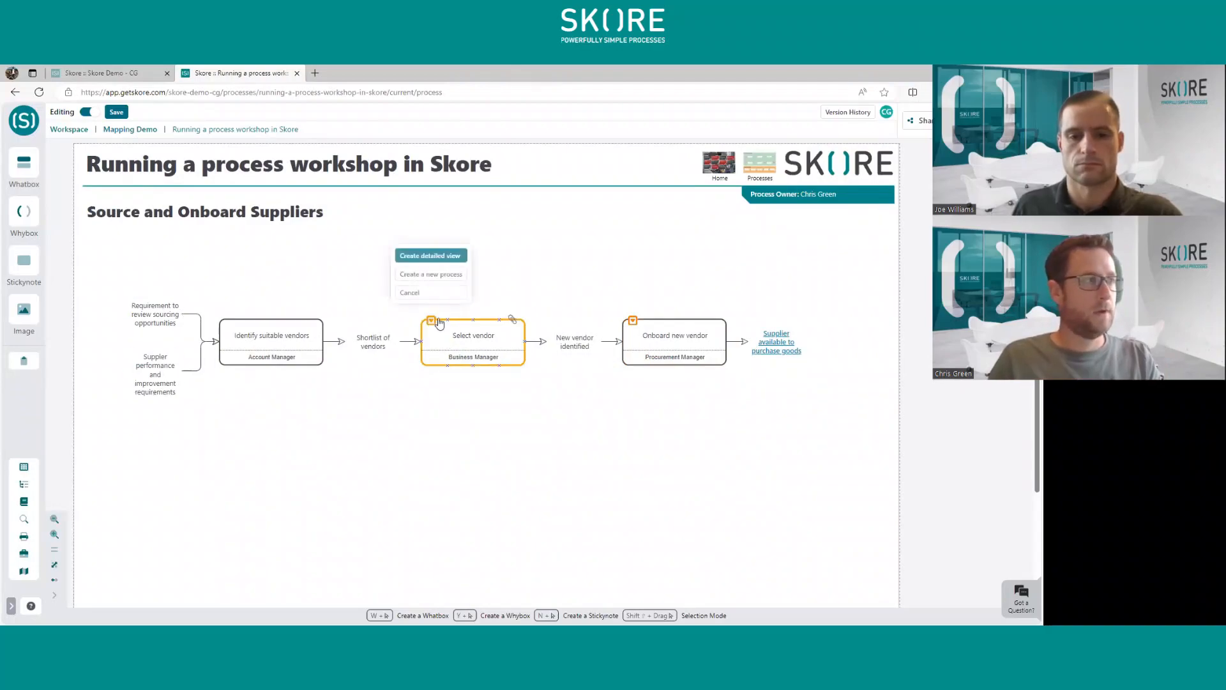
pyautogui.click(430, 255)
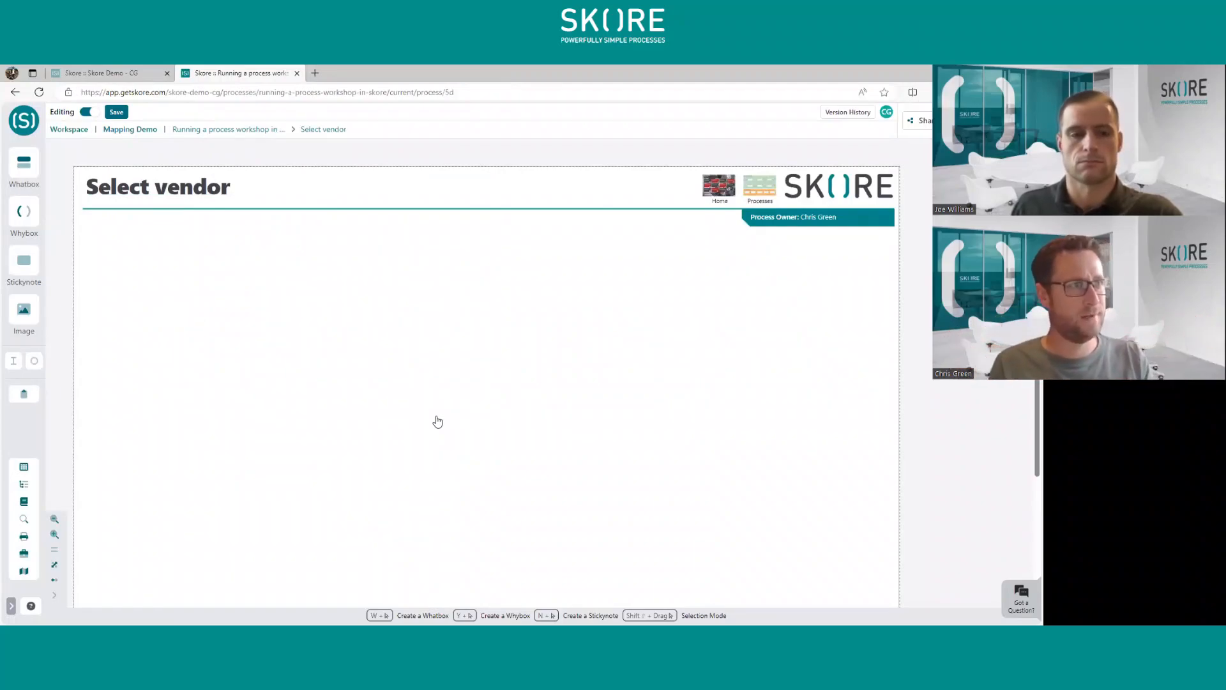
pyautogui.moveTo(438, 422); pyautogui.dragTo(437, 394)
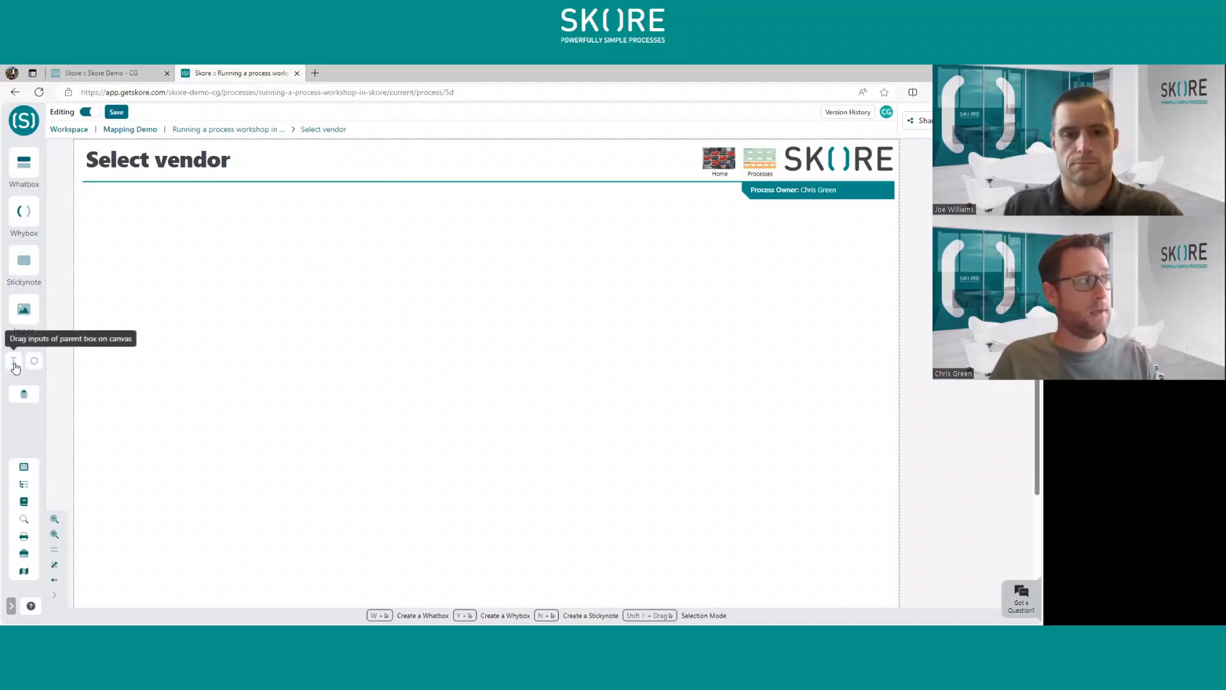
pyautogui.click(34, 361)
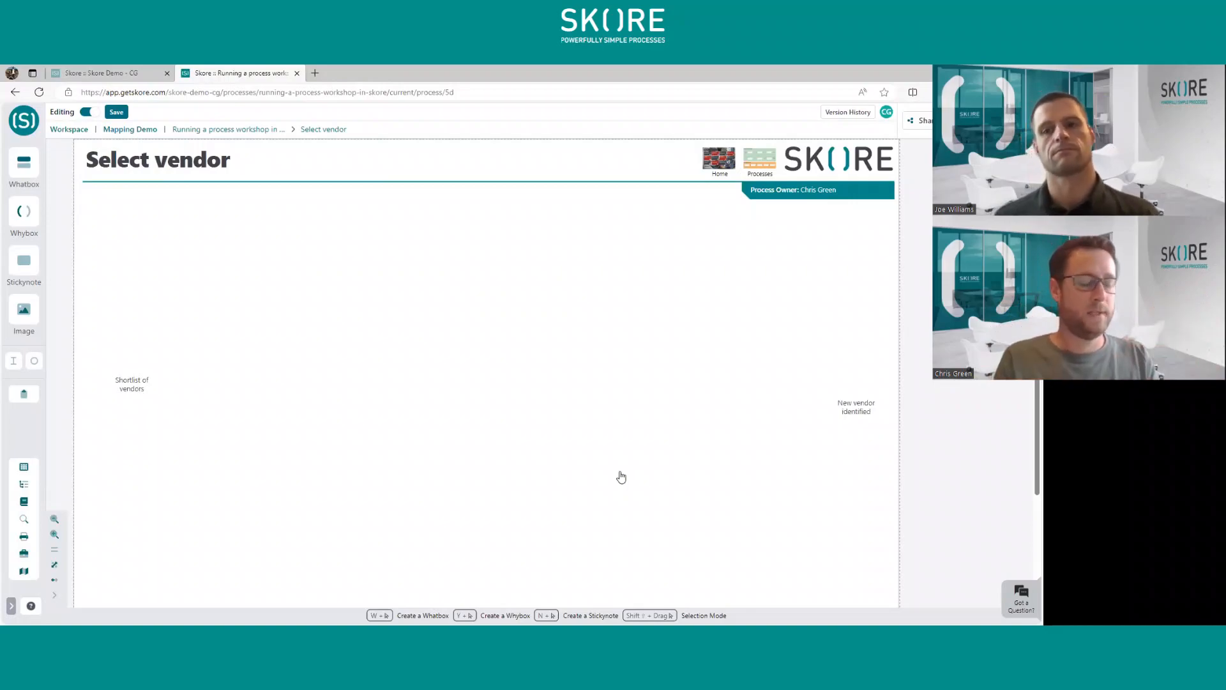
# - Add a Whatbox between the input and output, with the activity text "Request quote from vendors"
pyautogui.click(23, 162)
pyautogui.click(253, 306)
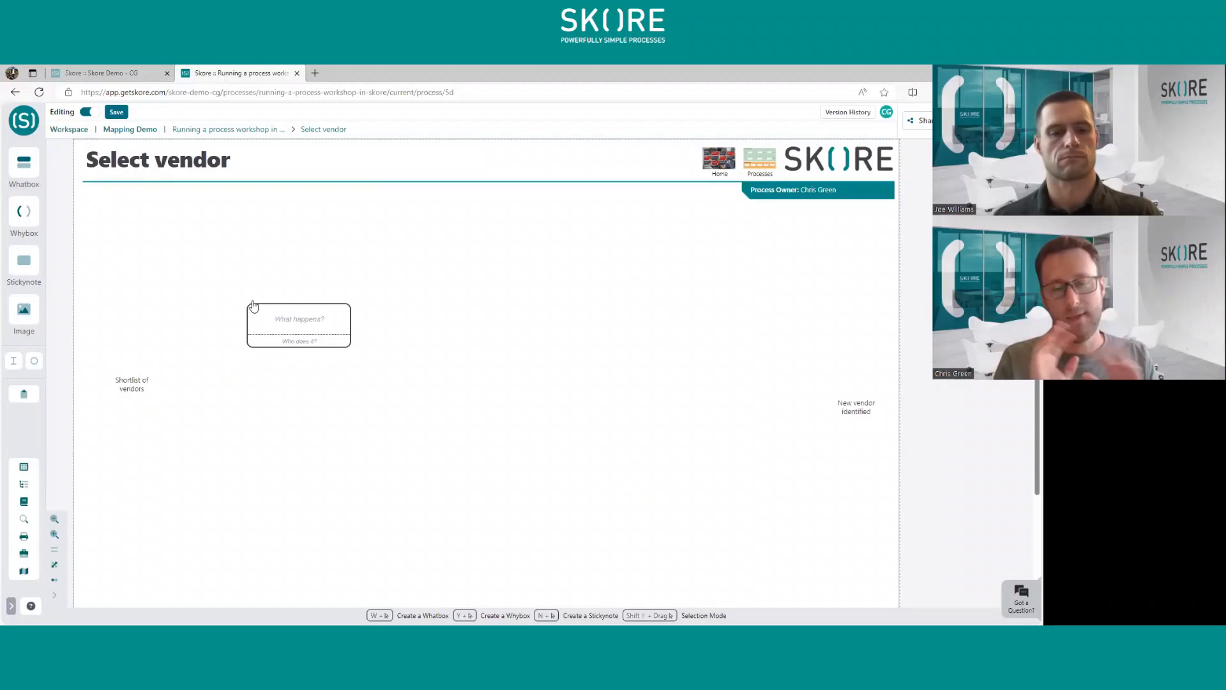
pyautogui.click(311, 332)
pyautogui.doubleClick(311, 333)
pyautogui.write('Request quote from vendor')
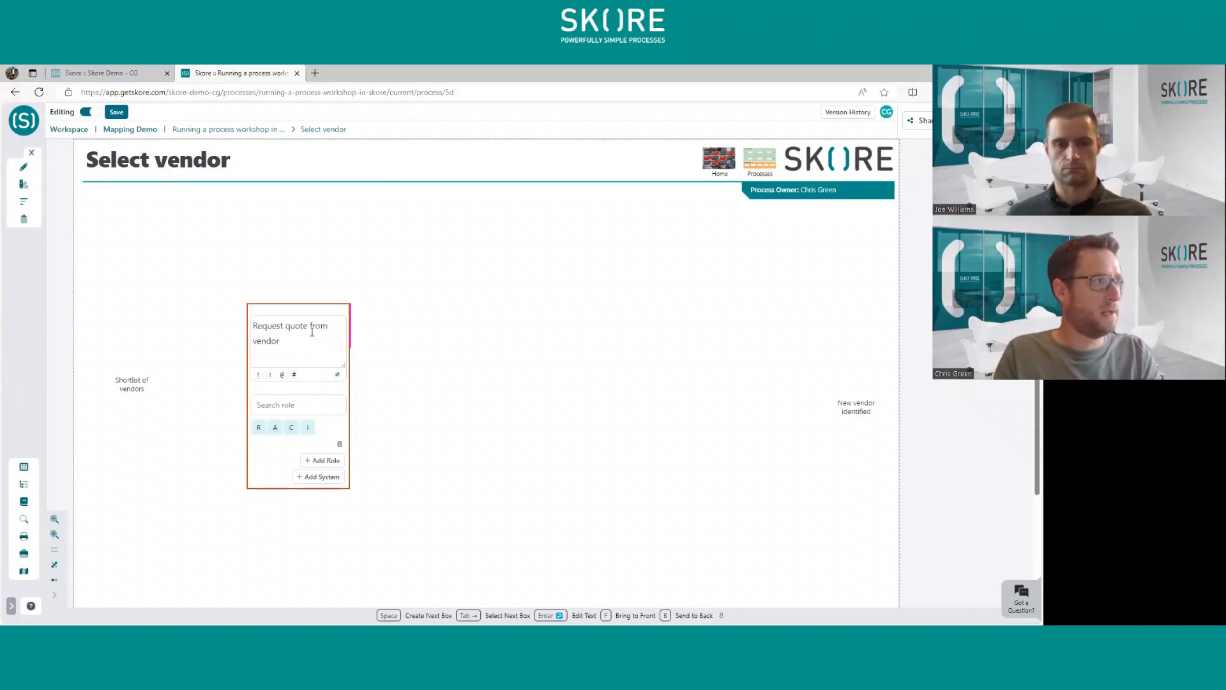
pyautogui.write('s')
pyautogui.click(524, 323)
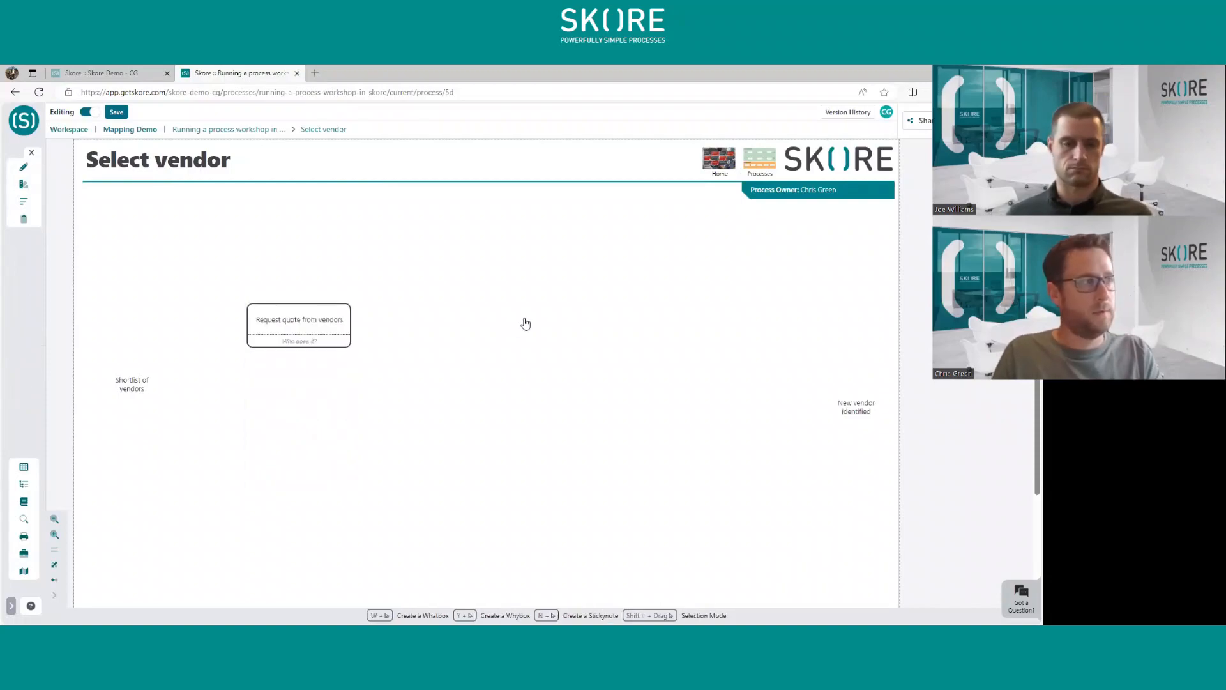
# - Add a second Whatbox to the right of the first, with the activity text "Review Quotes"
pyautogui.doubleClick(566, 346)
pyautogui.moveTo(599, 342); pyautogui.dragTo(562, 318)
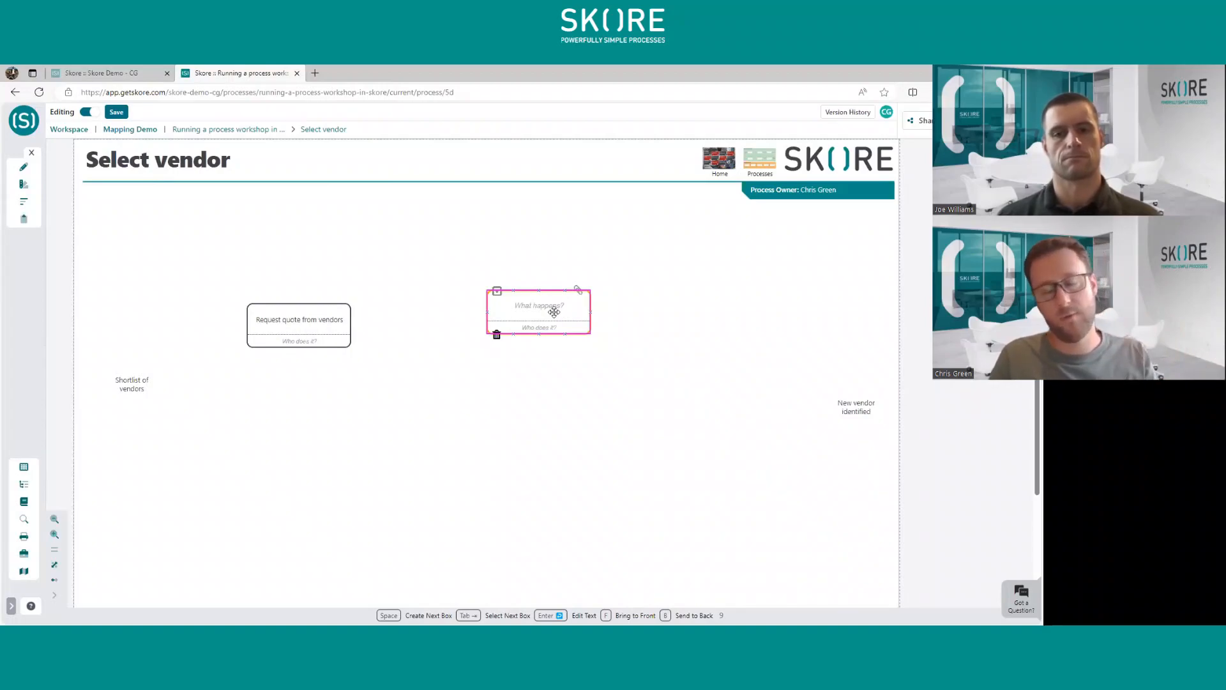
pyautogui.doubleClick(554, 312)
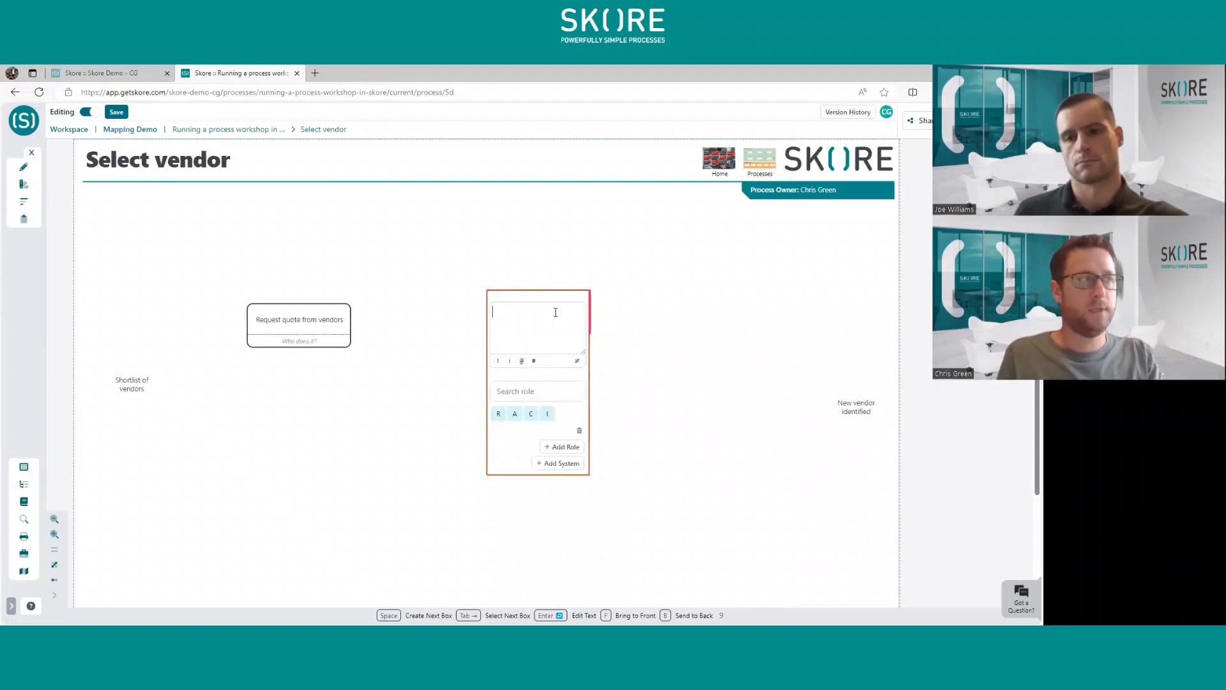
pyautogui.write('Re')
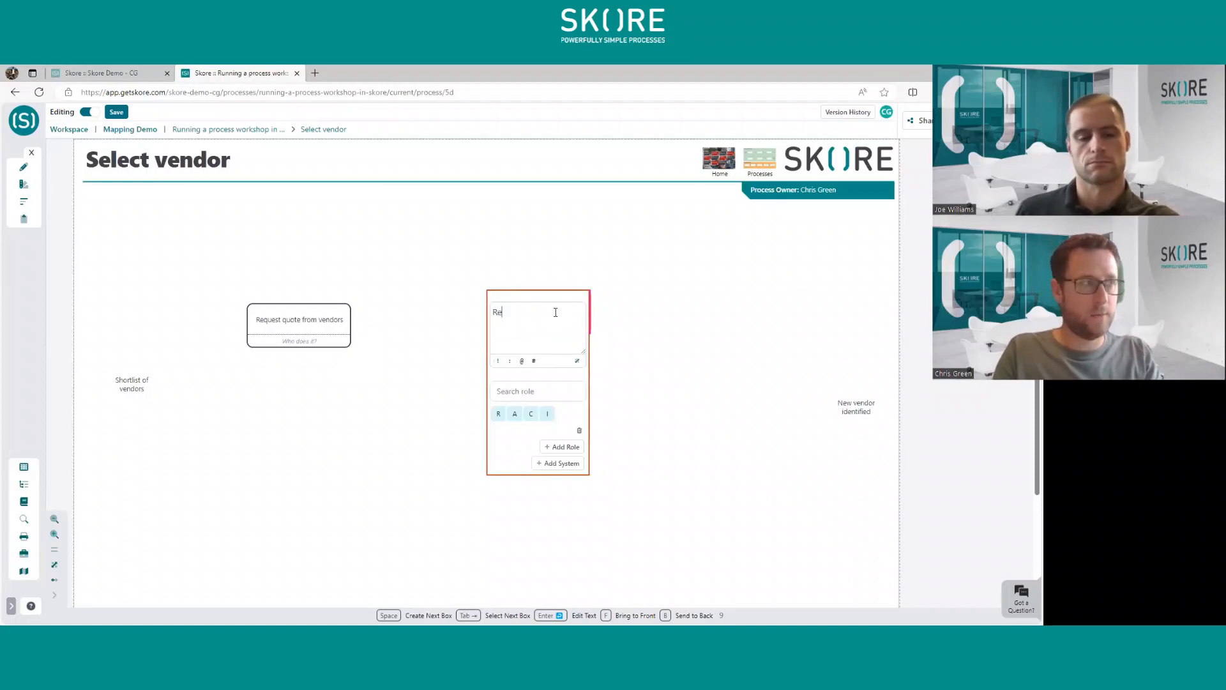
pyautogui.write('view Quotes')
pyautogui.press('Escape')
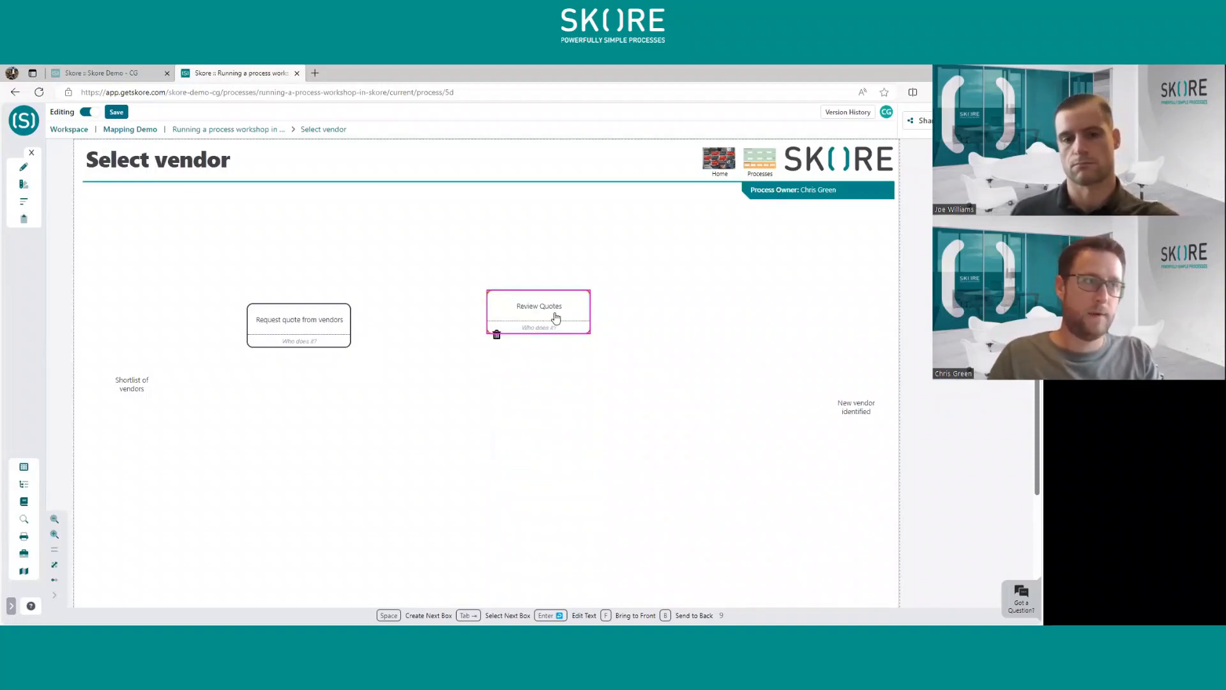
# - Add a third Whatbox to the right of "Review Quotes", with the activity text "Approve Vendor(s)"
pyautogui.doubleClick(625, 340)
pyautogui.moveTo(674, 354); pyautogui.dragTo(731, 324)
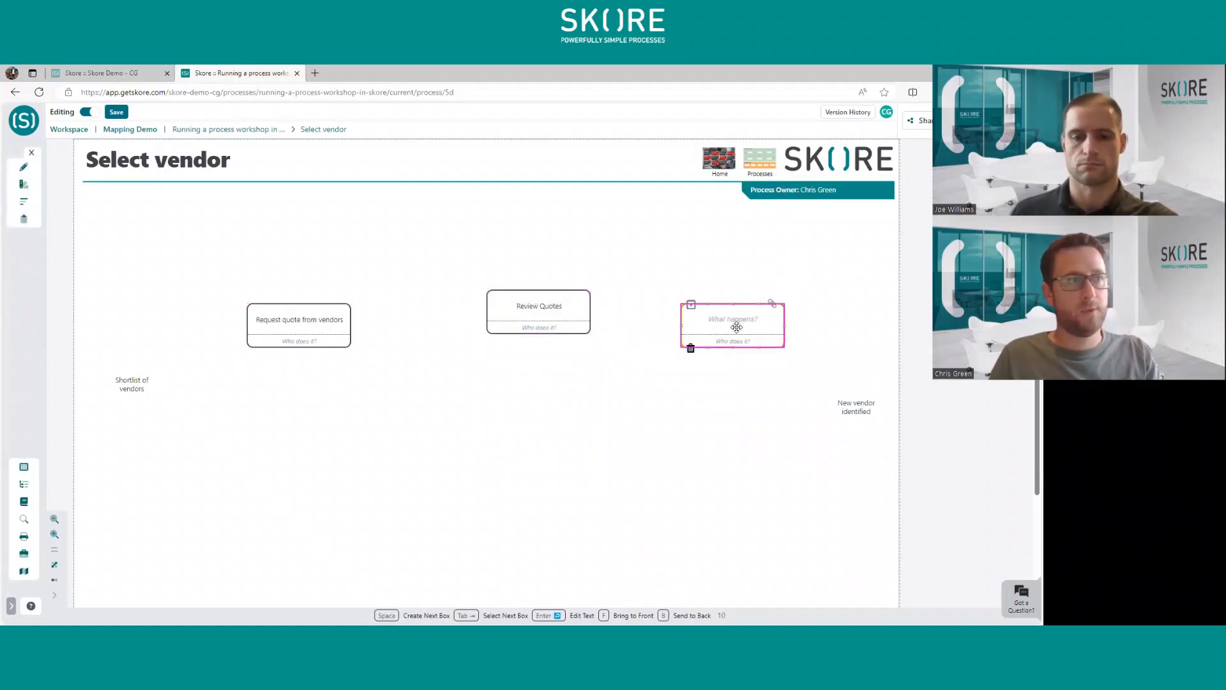
pyautogui.click(728, 317)
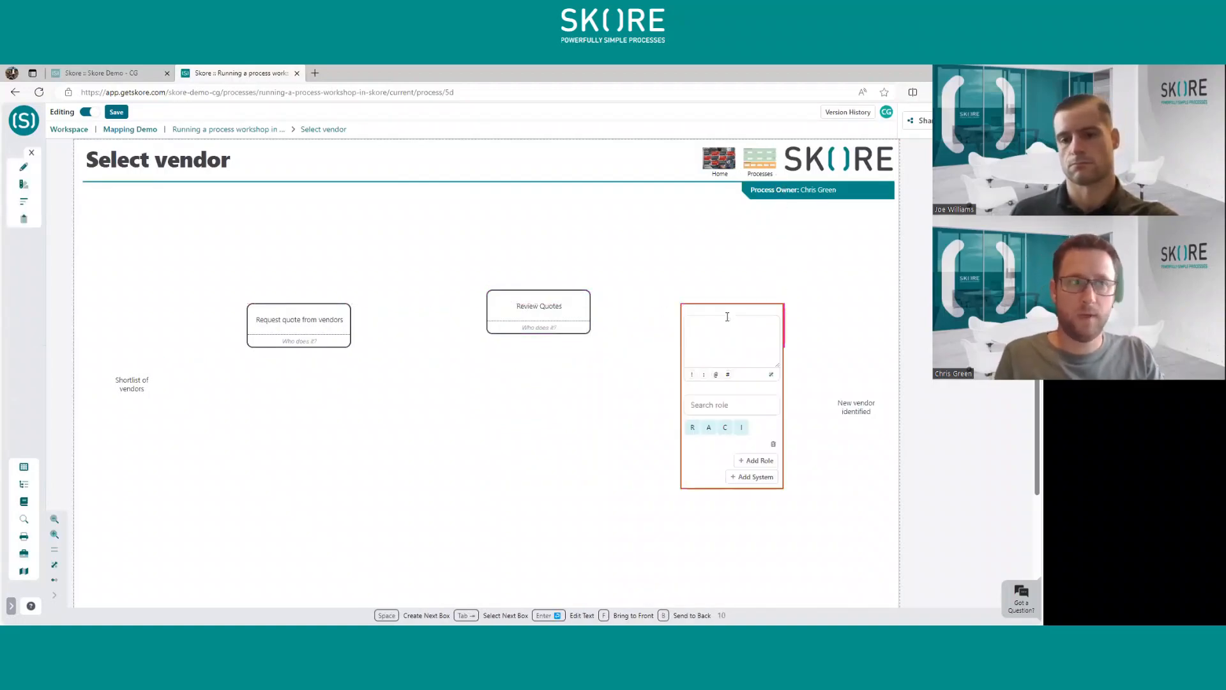
pyautogui.write('Appro')
pyautogui.press('BackSpace')
pyautogui.press('BackSpace')
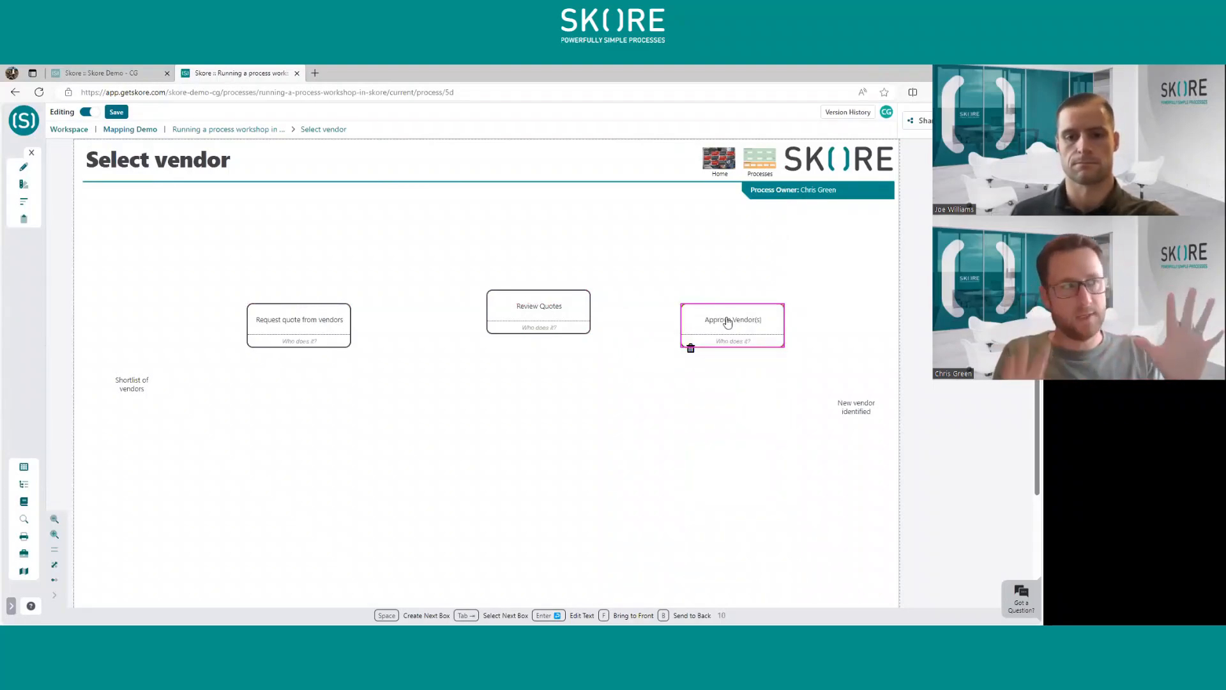
# - Spread the three activity boxes diagonally and give each a linked output, using "New vendor identified" for "Approve Vendor(s)"
pyautogui.moveTo(306, 324); pyautogui.dragTo(300, 293)
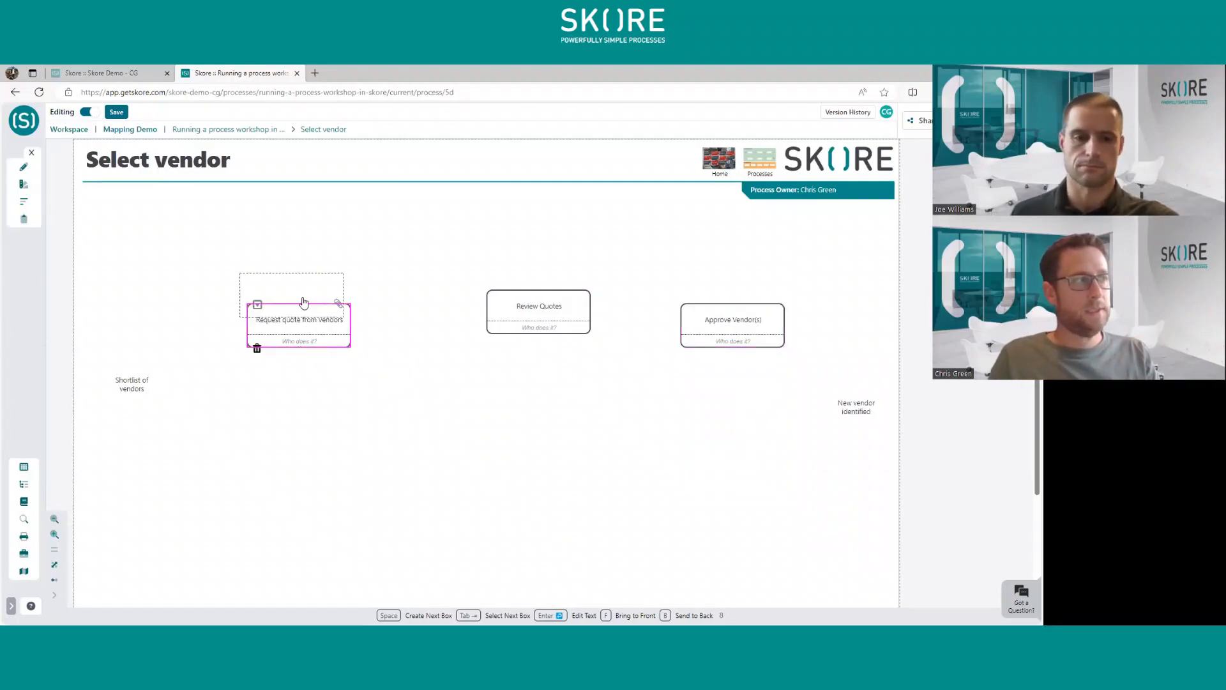
pyautogui.press('space')
pyautogui.moveTo(547, 309); pyautogui.dragTo(509, 381)
pyautogui.press('space')
pyautogui.moveTo(736, 327); pyautogui.dragTo(721, 454)
pyautogui.moveTo(856, 407); pyautogui.dragTo(801, 447)
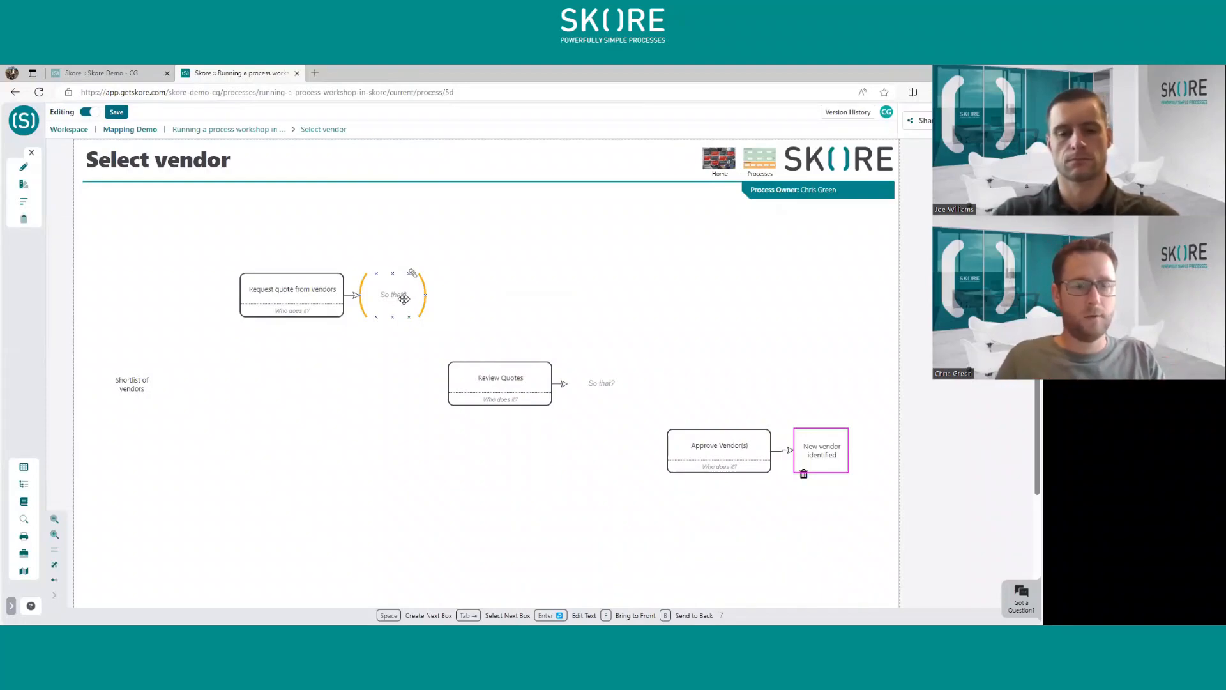
# - Enter "Quotes received" as the output text of "Request quote from vendors"
pyautogui.doubleClick(404, 298)
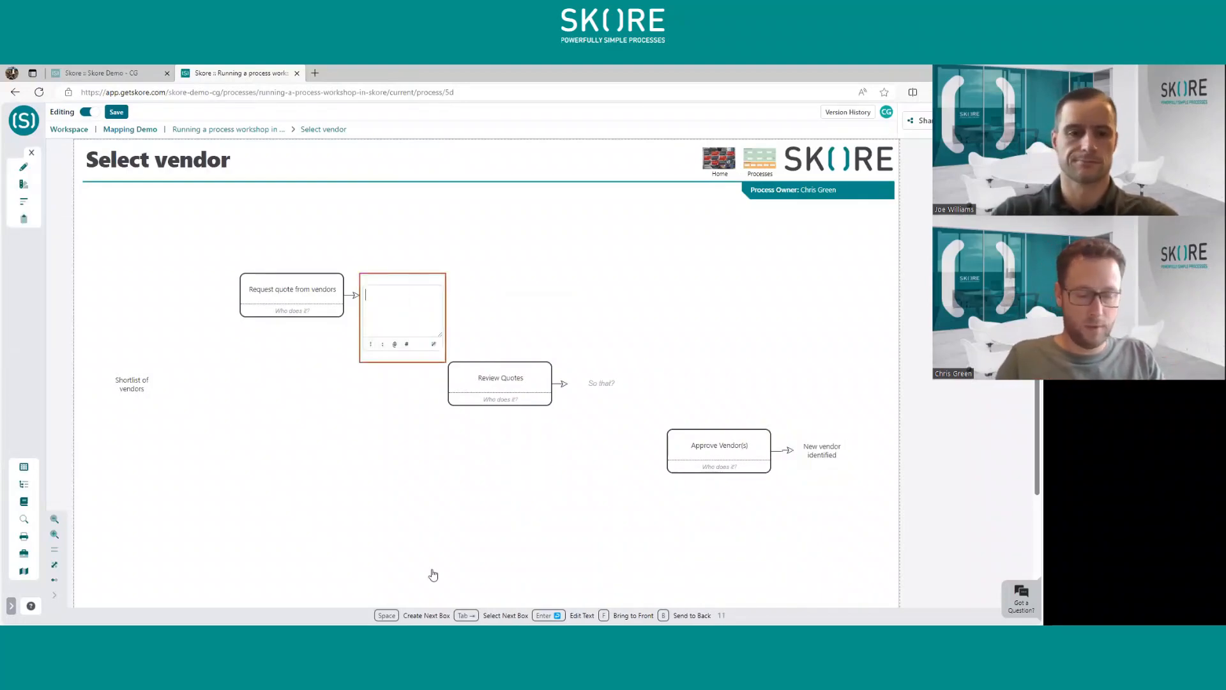
pyautogui.write('Quotes ')
pyautogui.write('recevied')
pyautogui.press('BackSpace')
pyautogui.press('BackSpace')
pyautogui.press('BackSpace')
pyautogui.press('BackSpace')
pyautogui.write('ived')
pyautogui.click(433, 575)
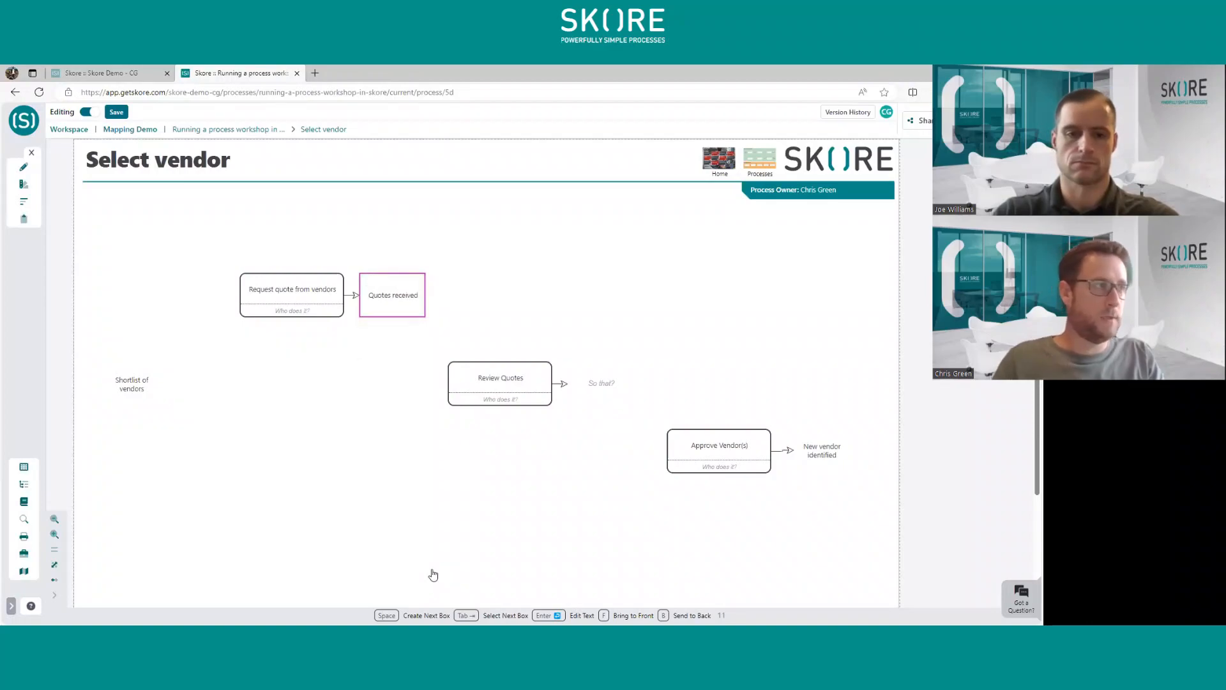
# - Move "Review Quotes" up beside "Quotes received" and enter "Most suitable vendors identified" as its output text
pyautogui.click(525, 401)
pyautogui.moveTo(522, 399); pyautogui.dragTo(573, 332)
pyautogui.click(660, 323)
pyautogui.click(661, 322)
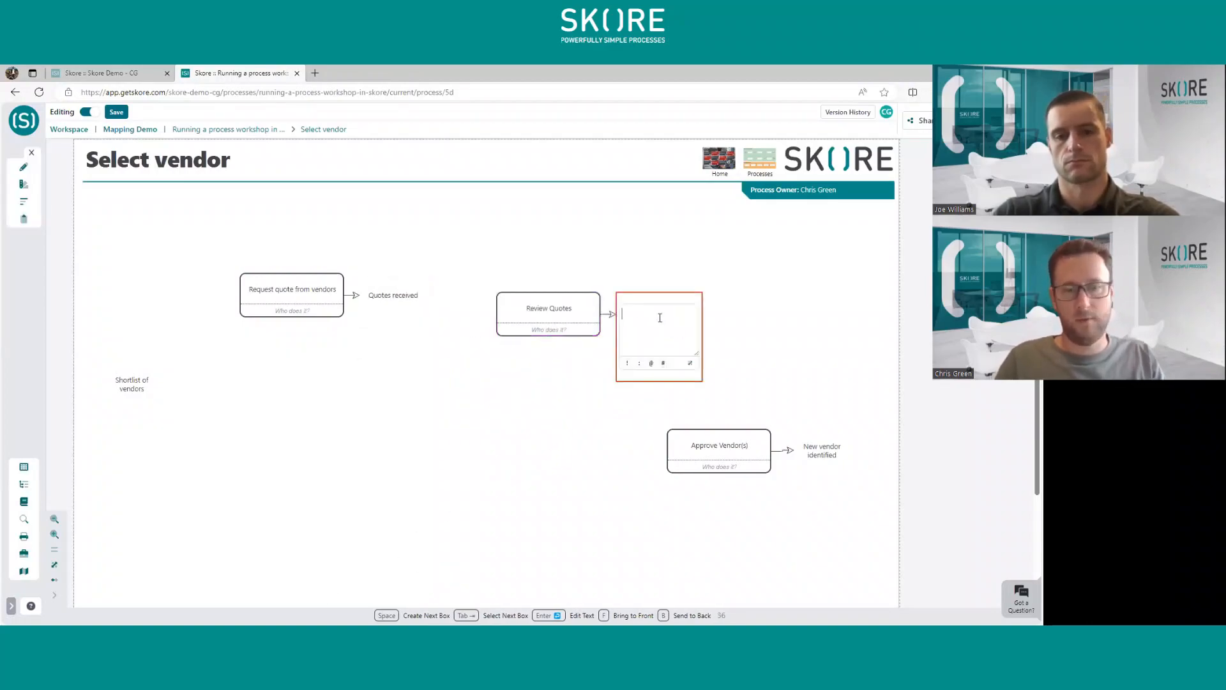
pyautogui.write('Most ')
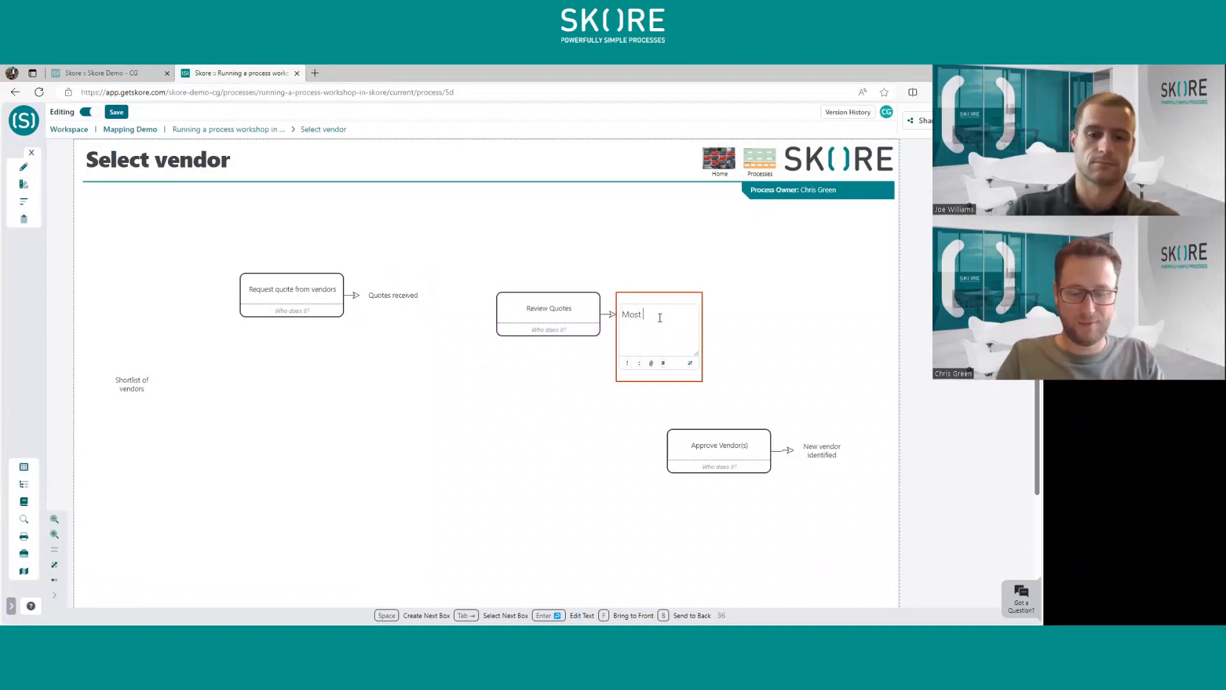
pyautogui.write('suitable vendors identified')
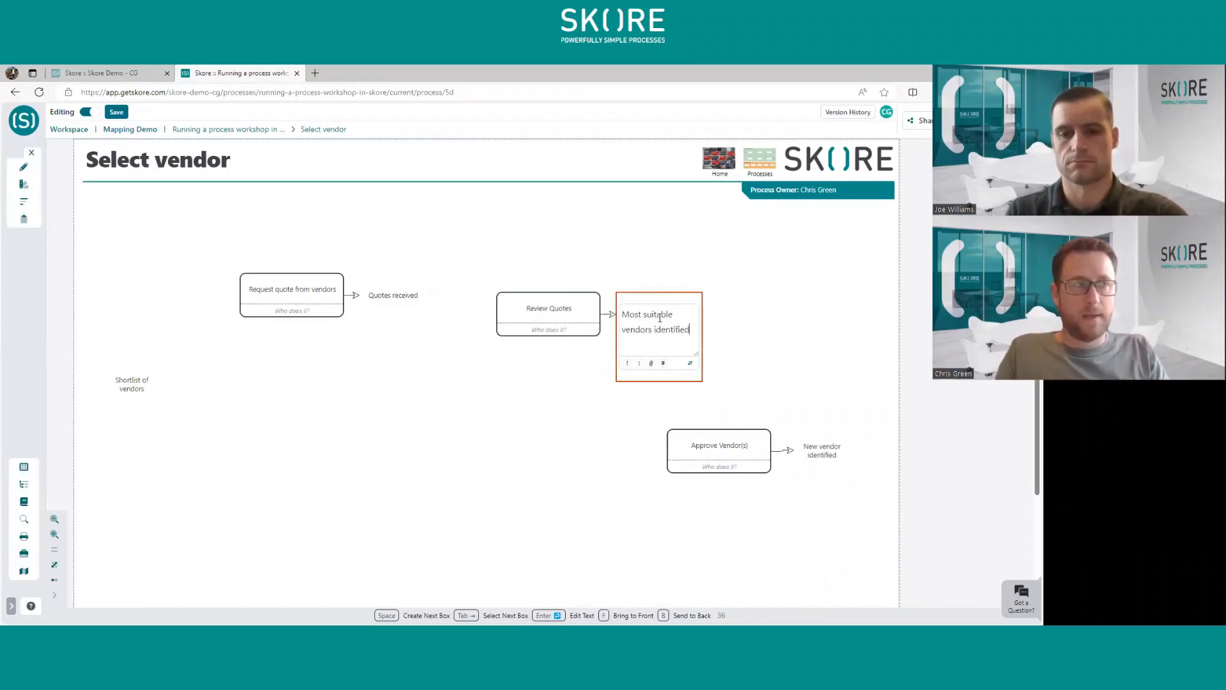
pyautogui.press('Escape')
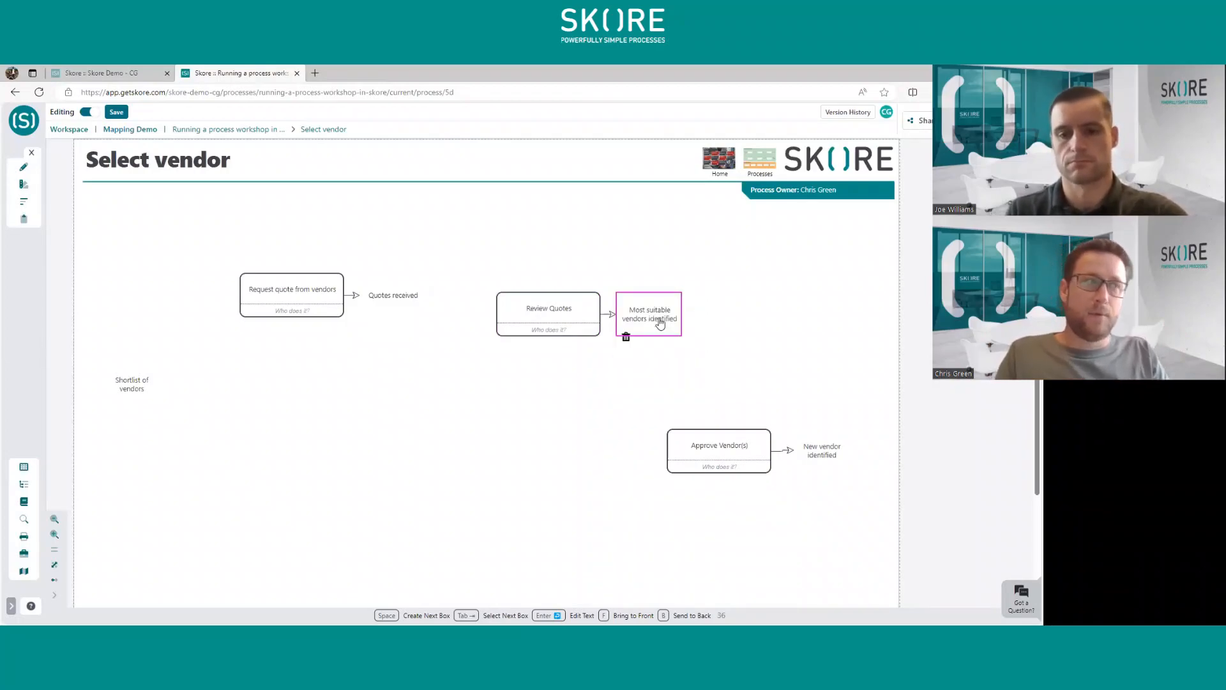
pyautogui.click(594, 426)
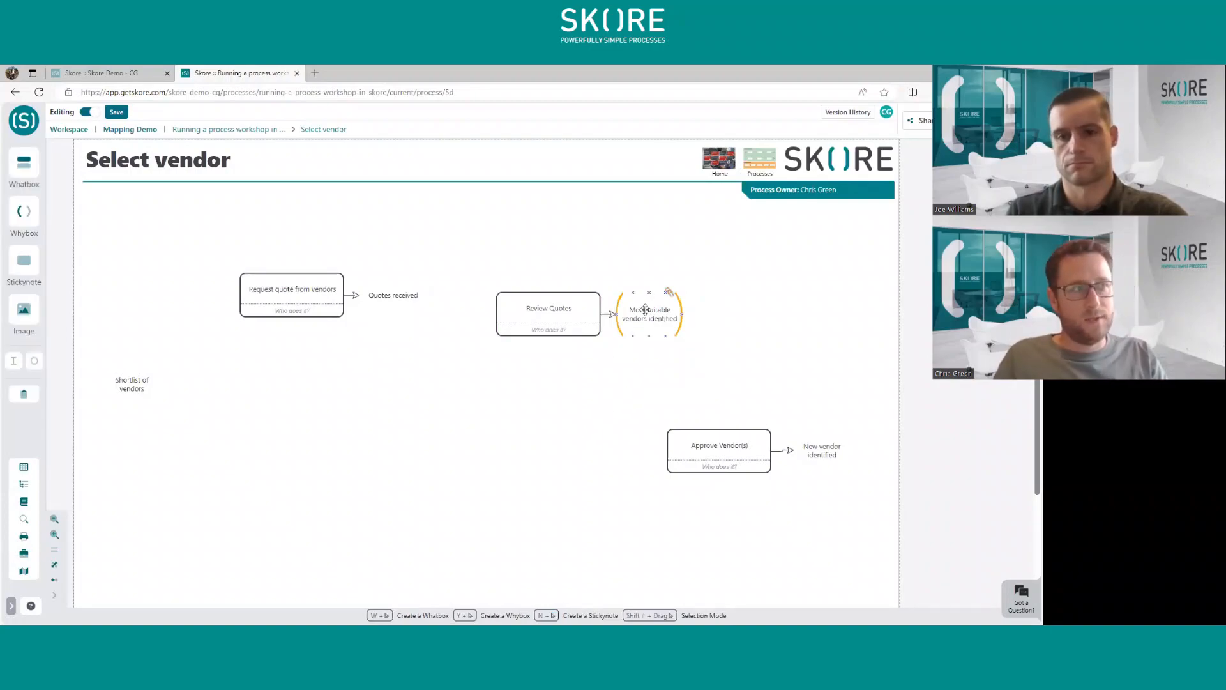
# - Add a text attachment reading "Add criteria" to the "Review Quotes" box
pyautogui.click(578, 319)
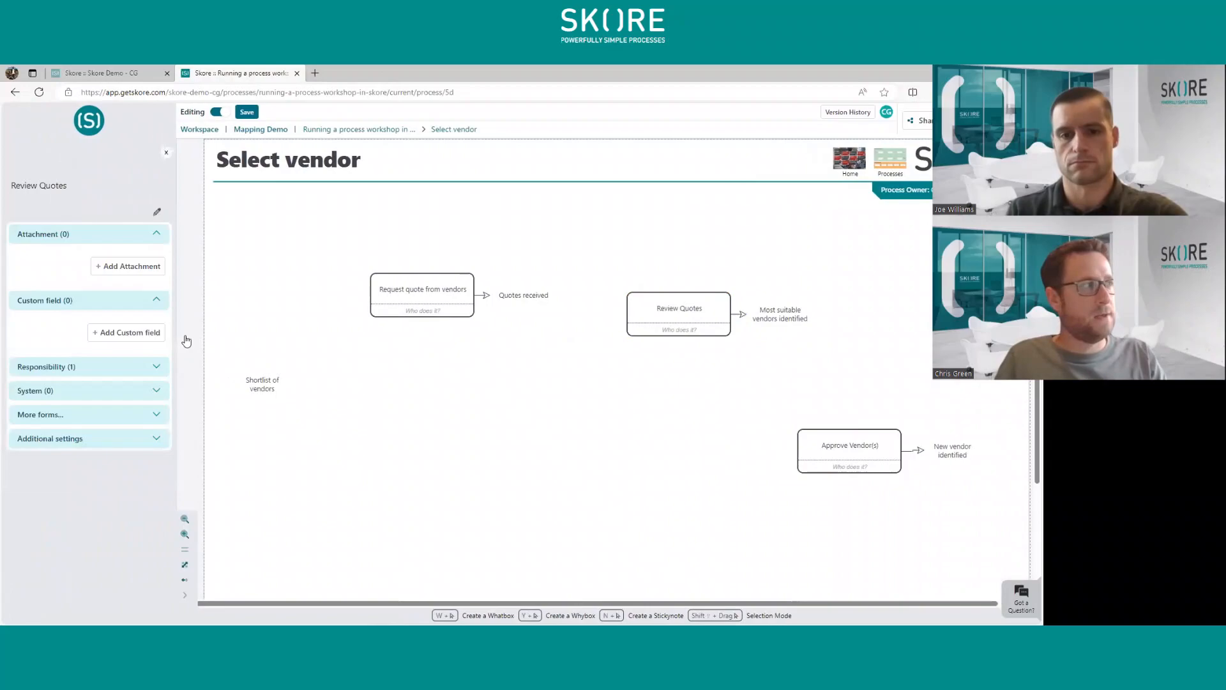
pyautogui.click(129, 266)
pyautogui.click(186, 216)
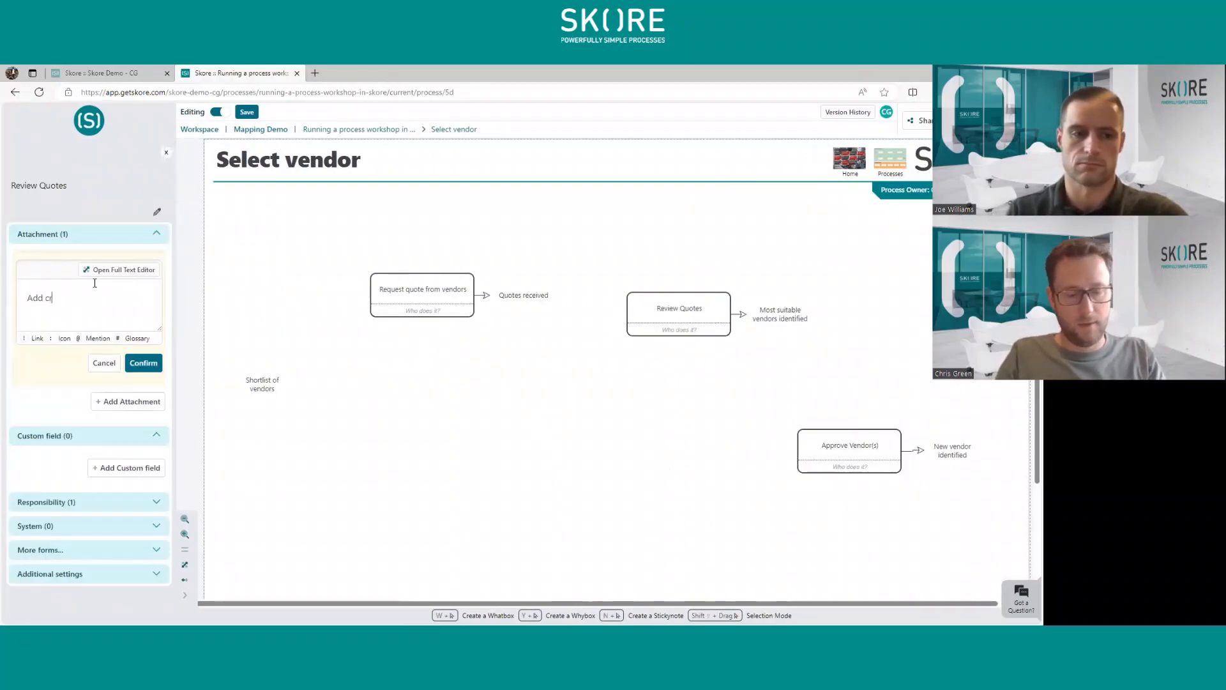
pyautogui.press('BackSpace')
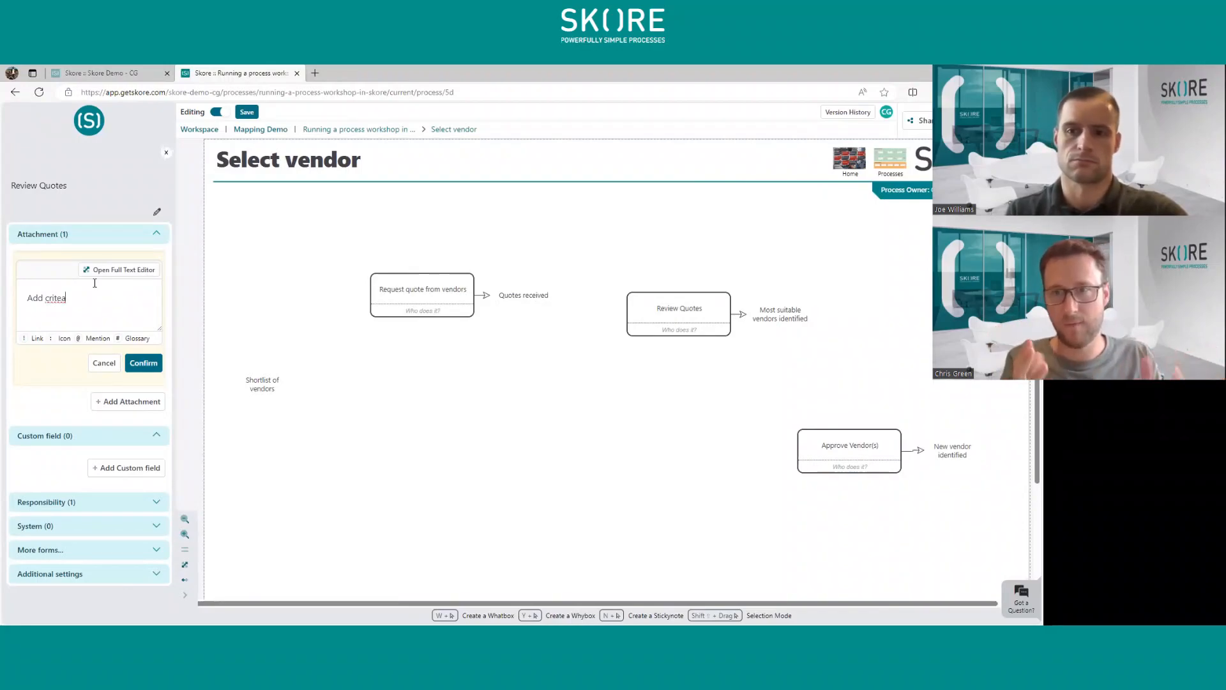
pyautogui.press('BackSpace')
pyautogui.write('ria')
pyautogui.click(143, 363)
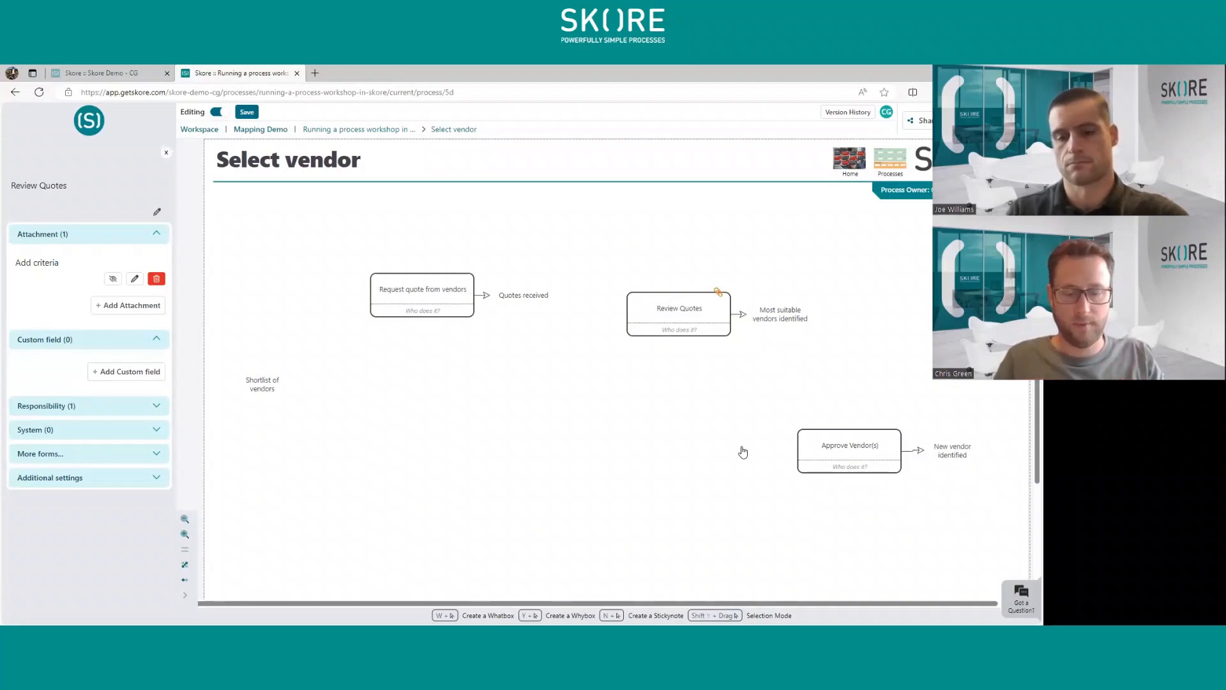
# - Place a sticky note above "Review Quotes" with a reminder to check with a colleague, and connect it to that box
pyautogui.moveTo(660, 444); pyautogui.dragTo(636, 471)
pyautogui.press('n')
pyautogui.click(624, 248)
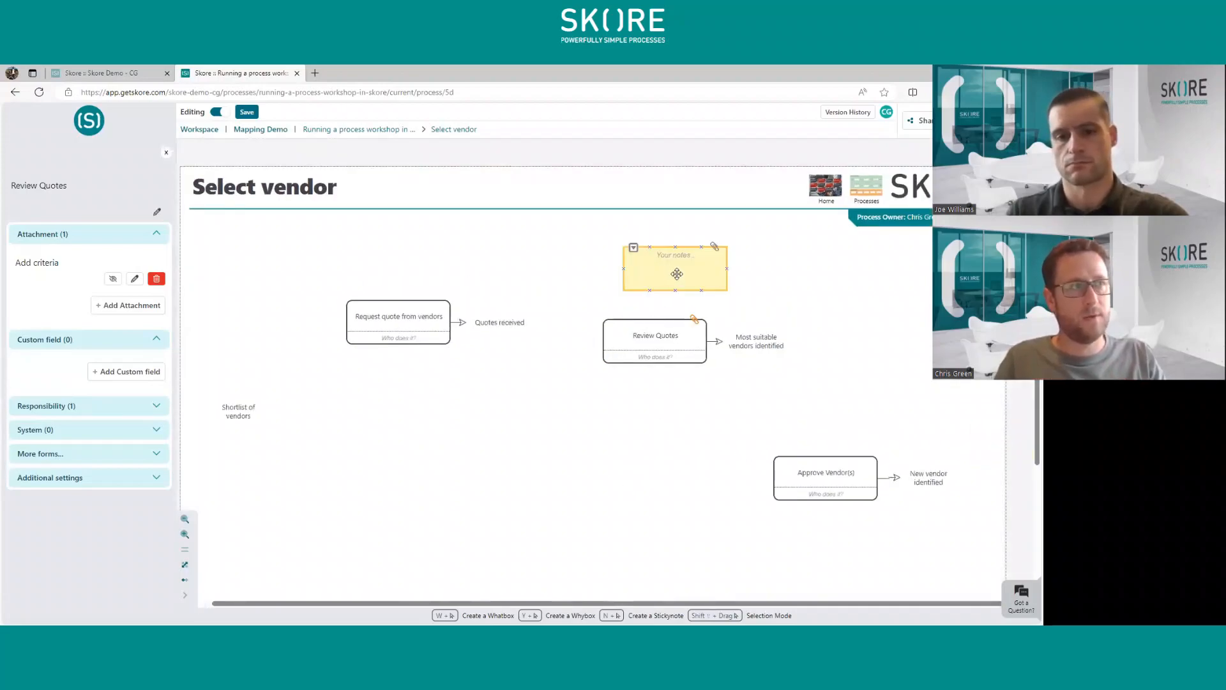
pyautogui.moveTo(677, 273); pyautogui.dragTo(656, 258)
pyautogui.doubleClick(655, 256)
pyautogui.write('Check with Joe')
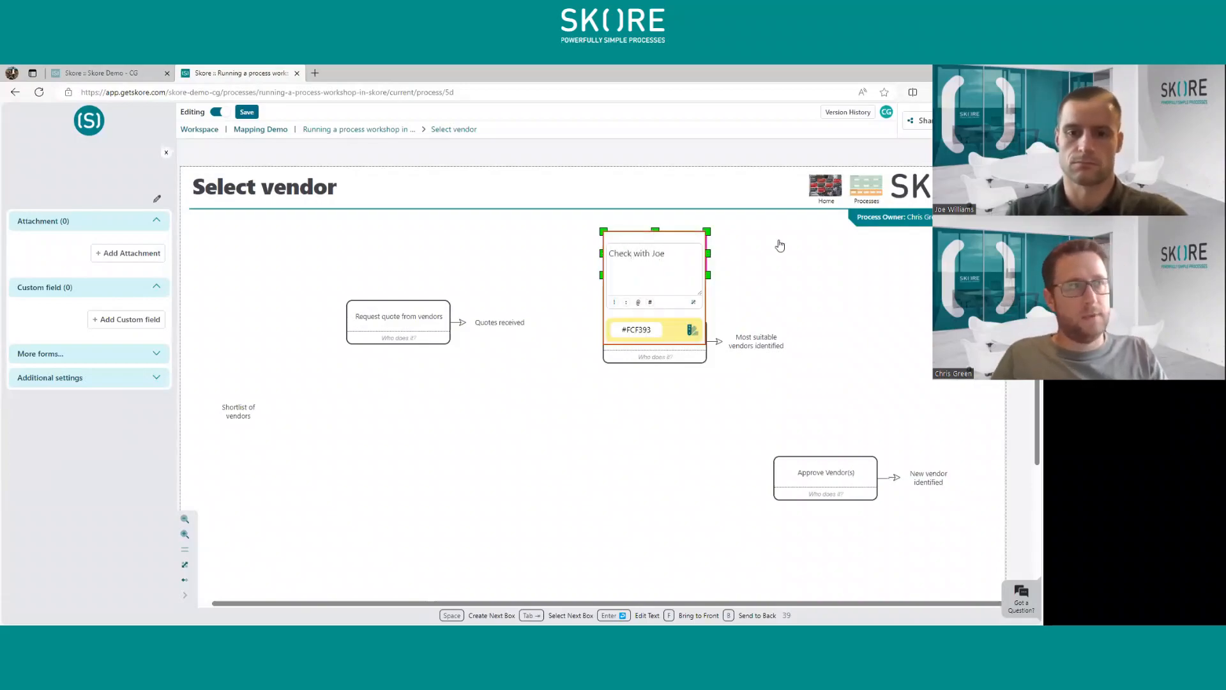
pyautogui.click(780, 246)
pyautogui.moveTo(657, 276); pyautogui.dragTo(657, 333)
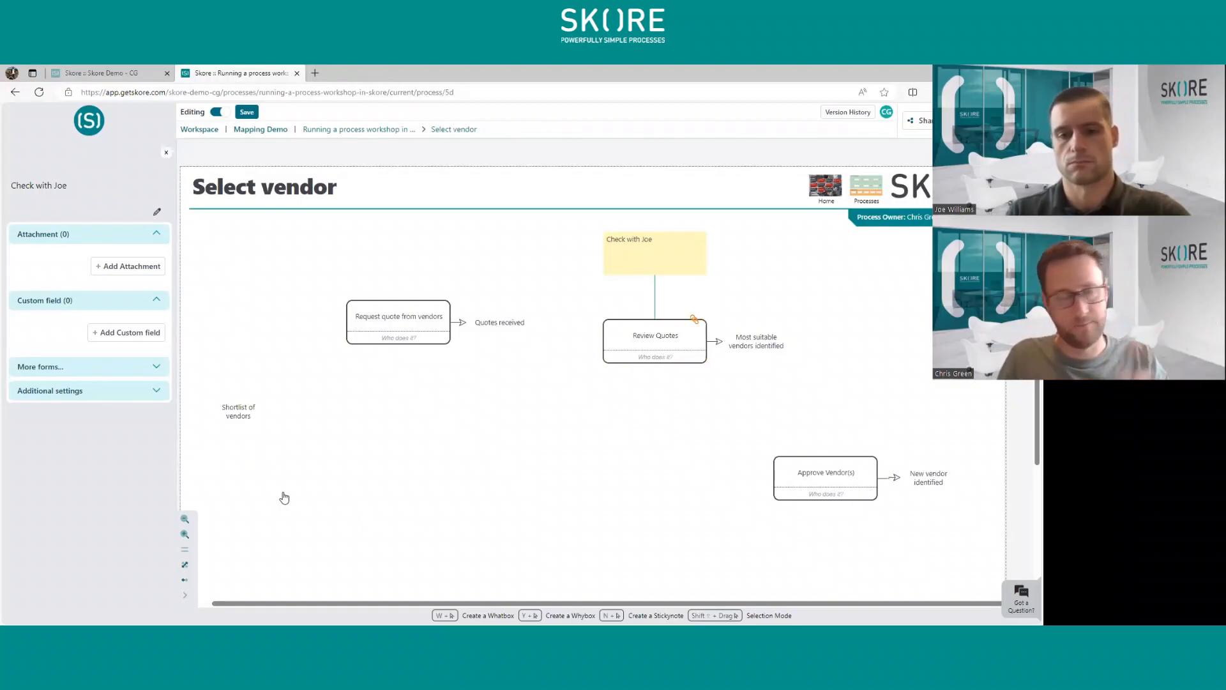
# - Move the "Shortlist of vendors" input up so it is level with "Request quote from vendors"
pyautogui.click(253, 391)
pyautogui.moveTo(238, 411); pyautogui.dragTo(243, 322)
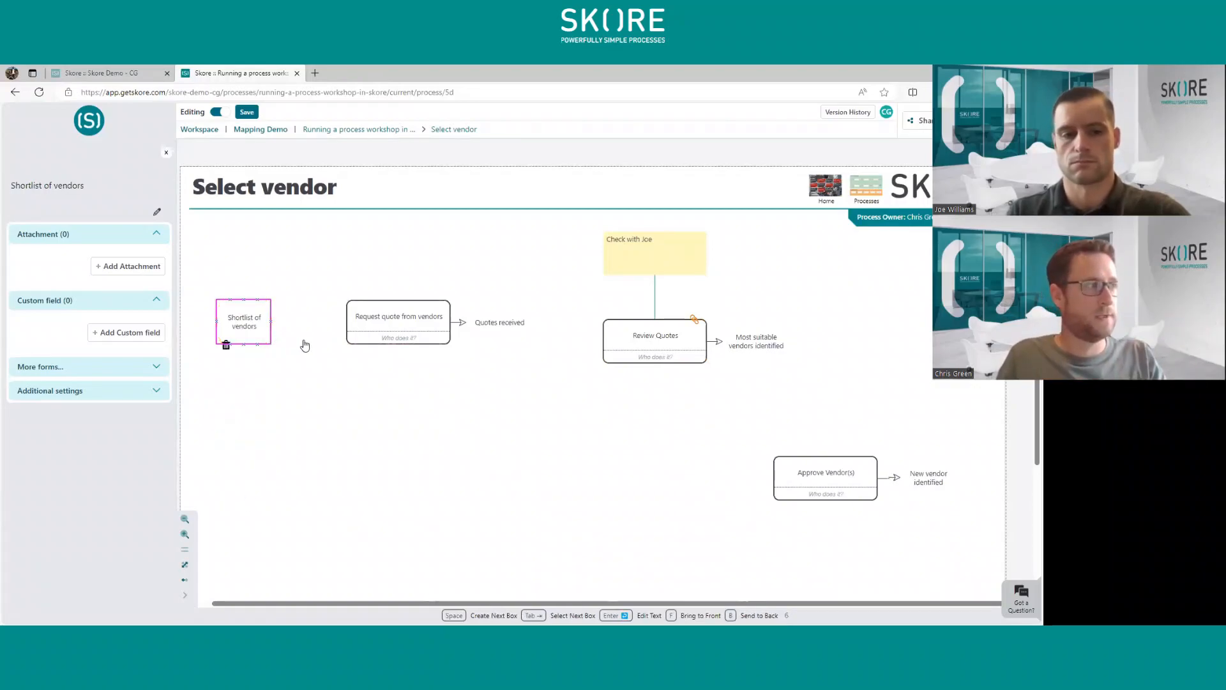
# - Line up "Request quote from vendors", "Review Quotes" and "Approve Vendor(s)" in one connected row following the "Shortlist of vendors" input
pyautogui.click(351, 318)
pyautogui.moveTo(351, 317); pyautogui.dragTo(307, 326)
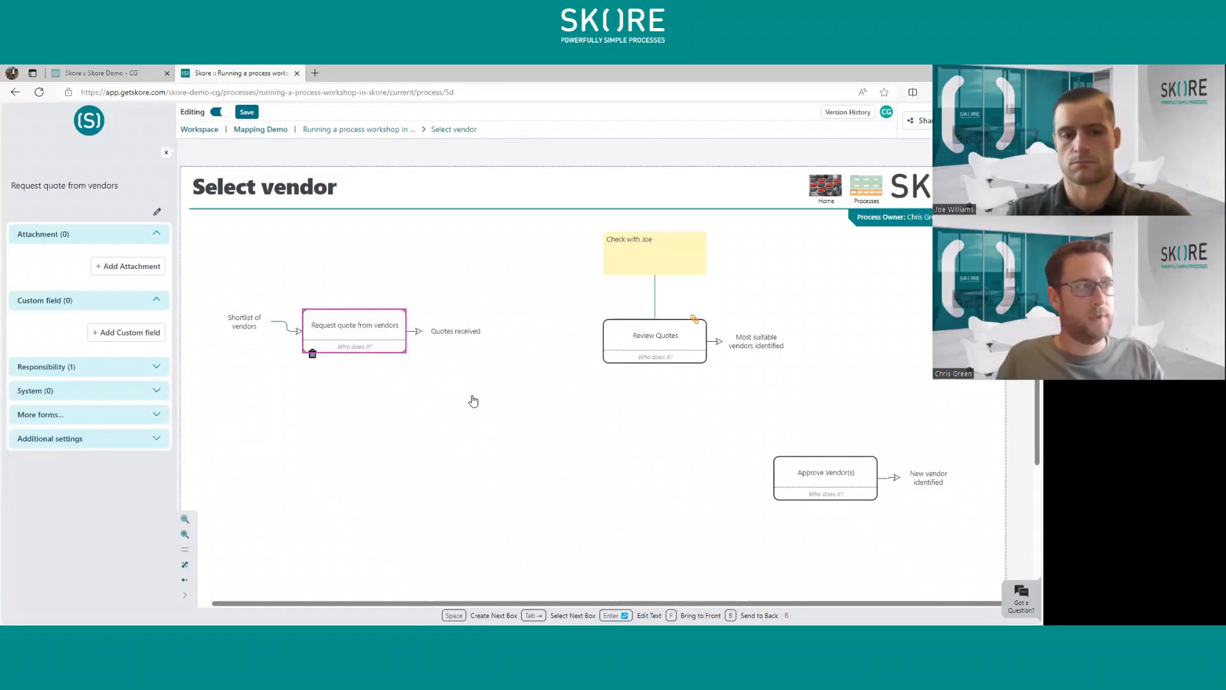
pyautogui.moveTo(650, 348); pyautogui.dragTo(552, 313)
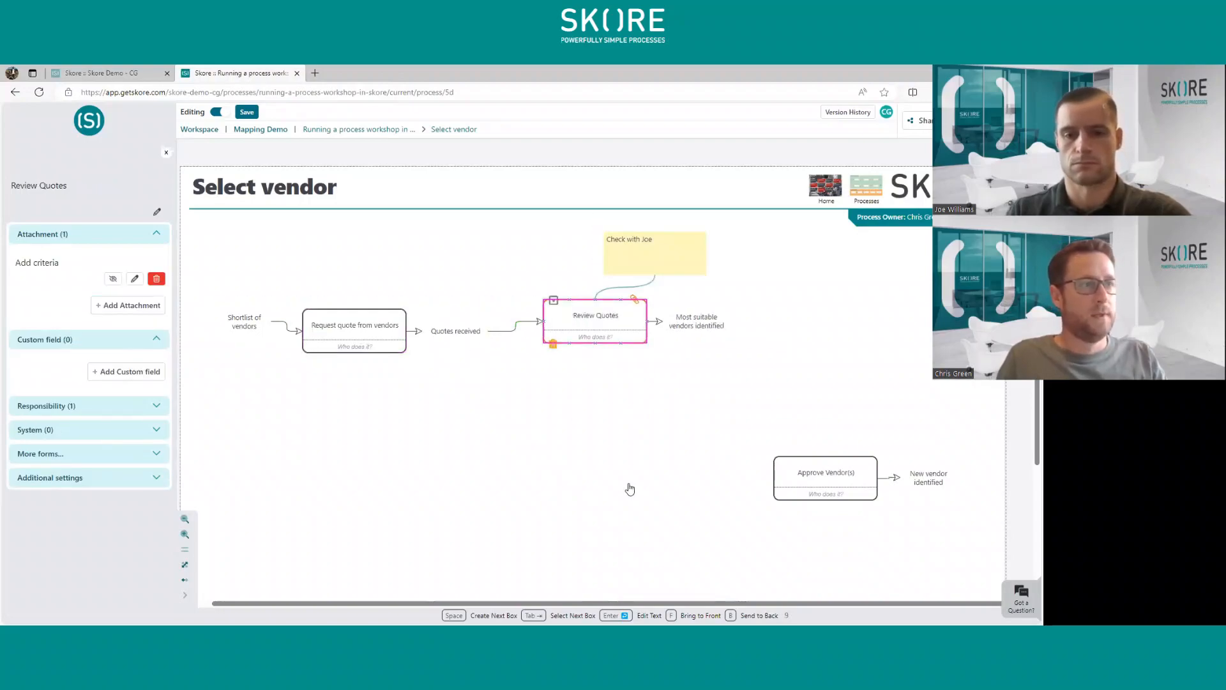
pyautogui.moveTo(832, 481); pyautogui.dragTo(822, 333)
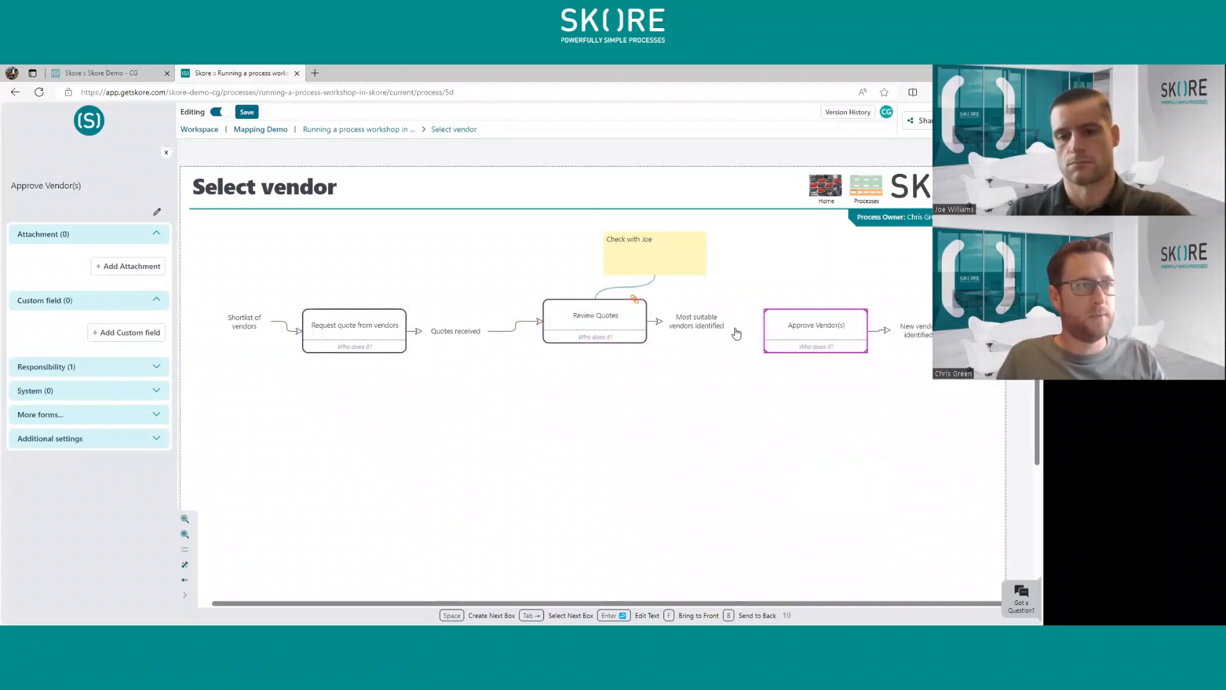
# - Add a "Reject with comments" output below "Approve Vendor(s)" and connect it back to the "Review Quotes" box
pyautogui.moveTo(727, 326); pyautogui.dragTo(812, 395)
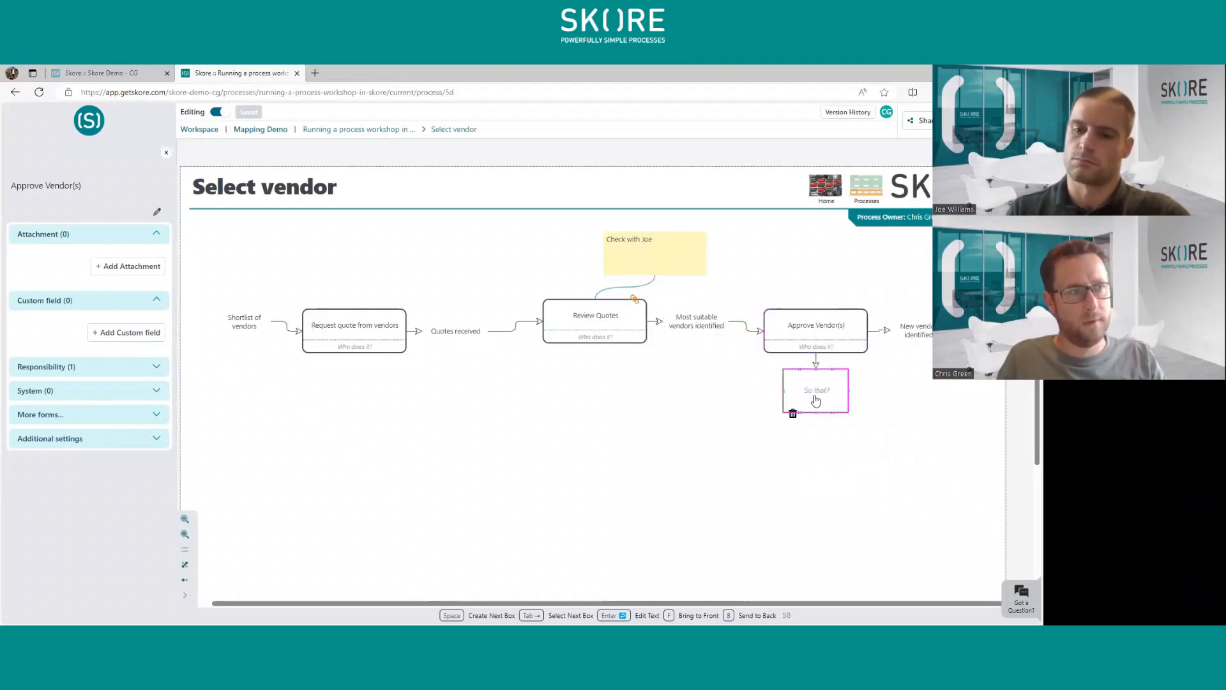
pyautogui.write('Reject with comments')
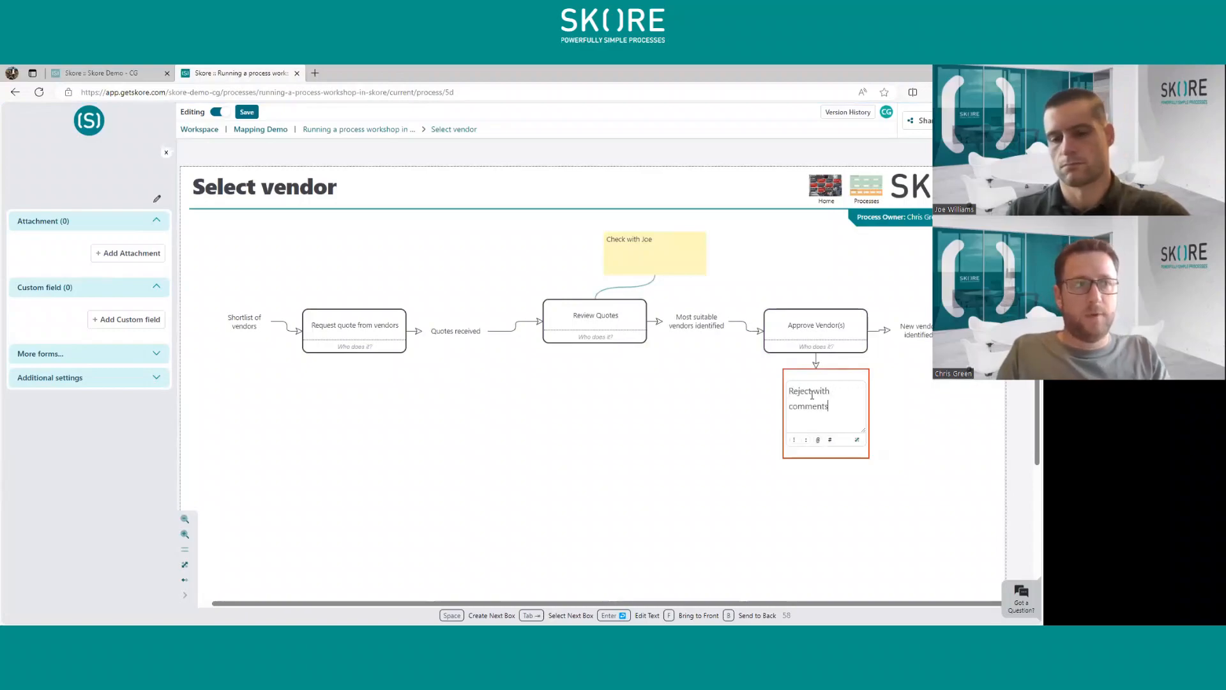
pyautogui.press('Return')
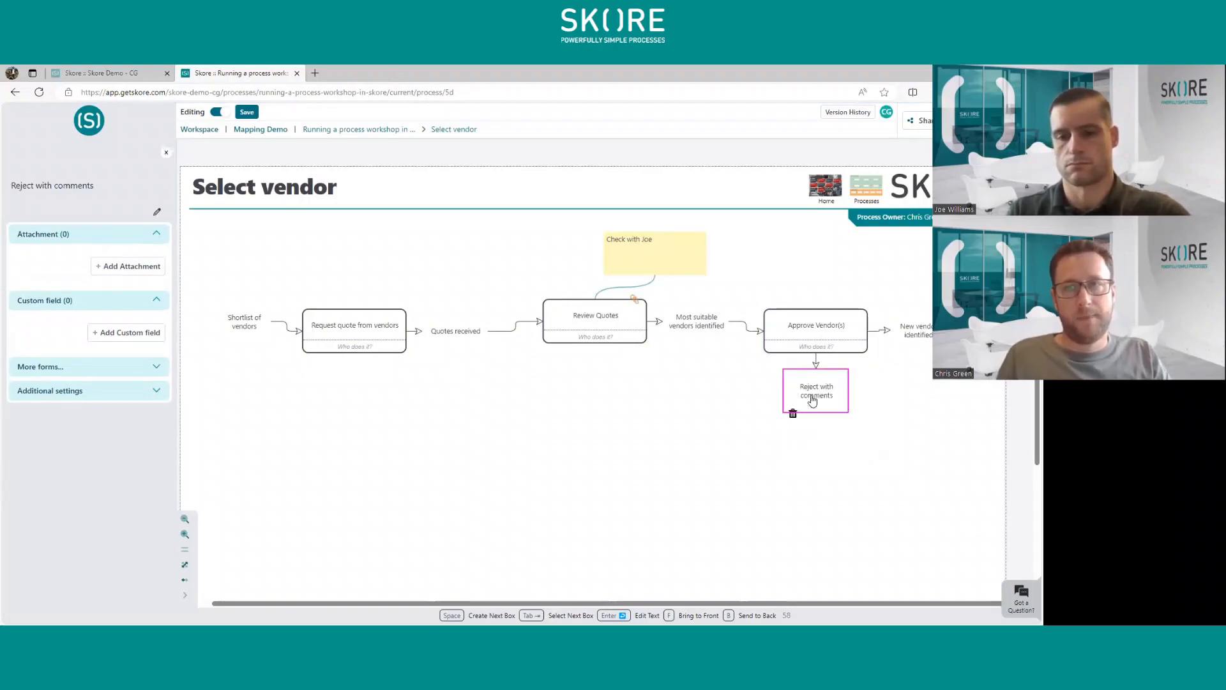
pyautogui.click(552, 505)
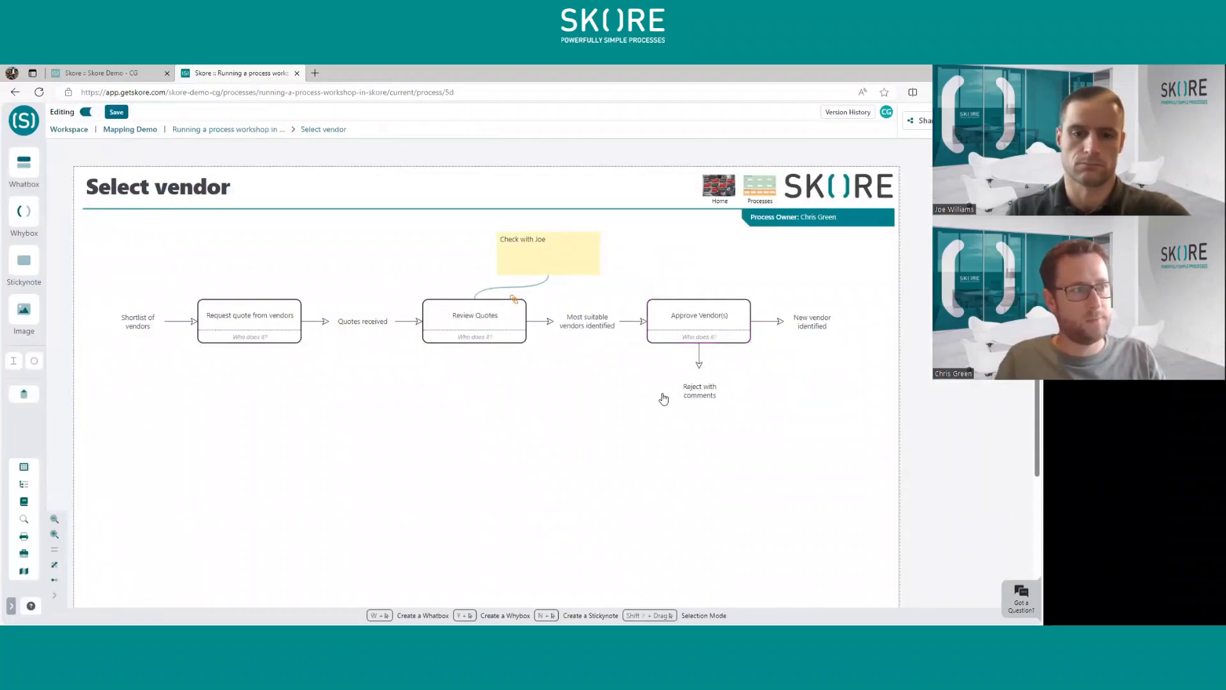
pyautogui.moveTo(672, 391); pyautogui.dragTo(474, 345)
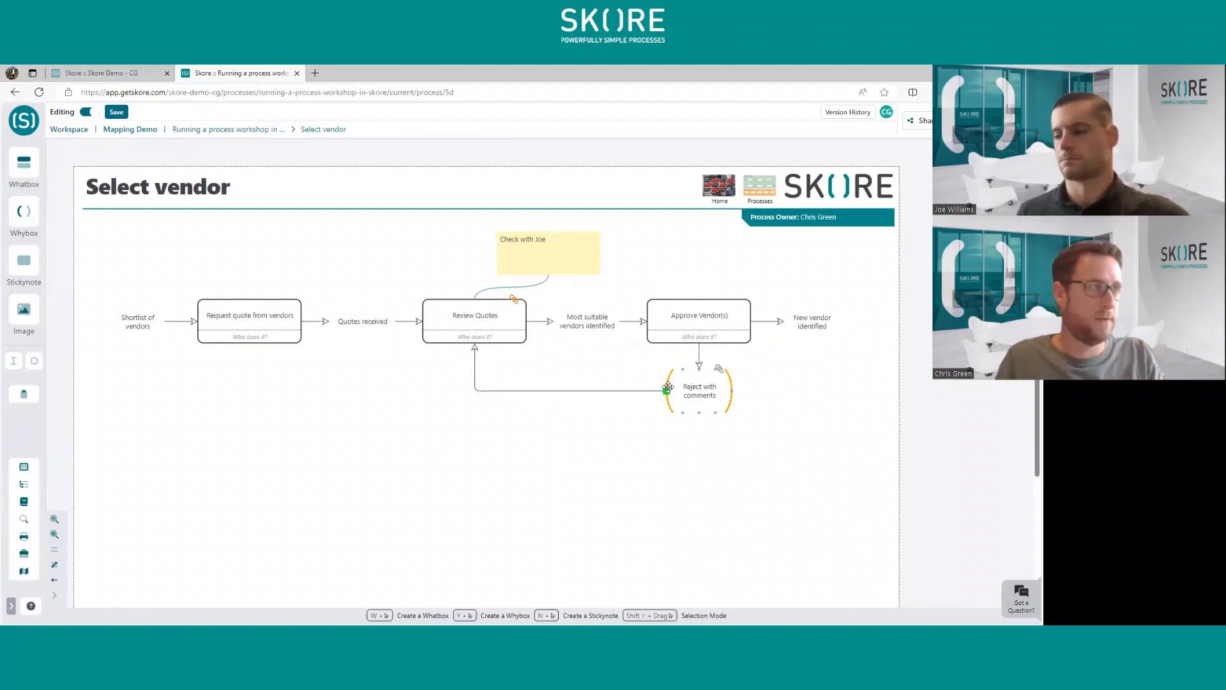
# - Assign the Procurement Coordinator role and the Lowcode App system to the "Request quote from vendors" box
pyautogui.doubleClick(251, 321)
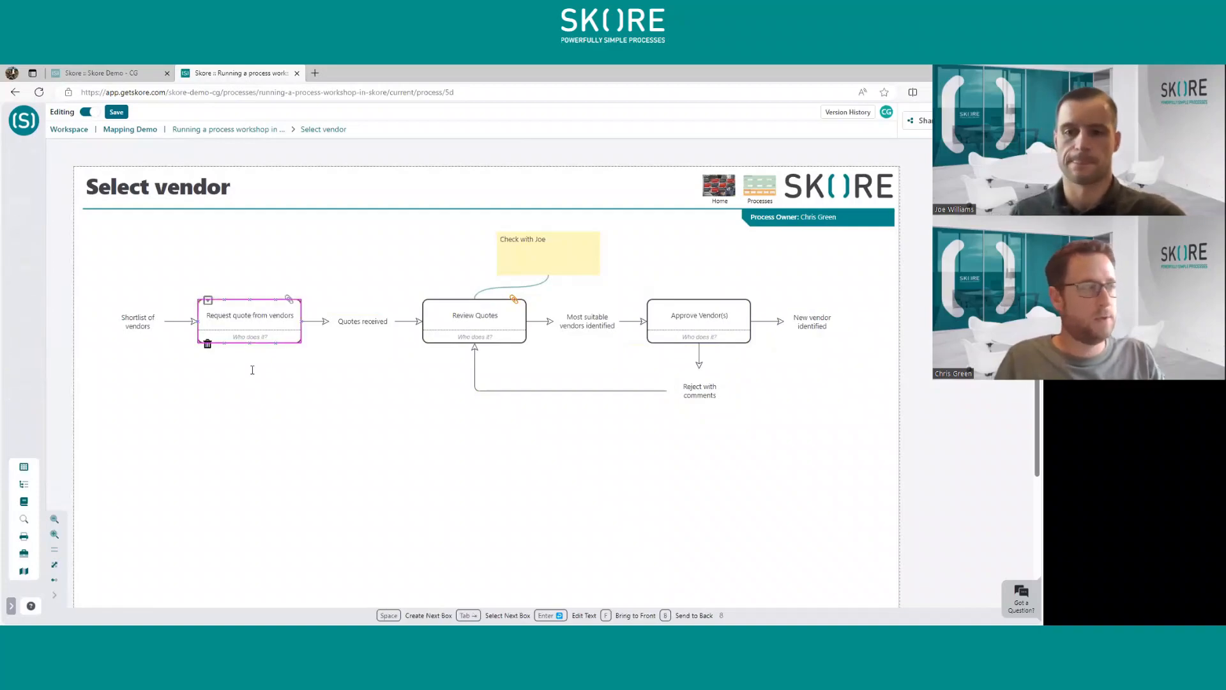
pyautogui.click(250, 398)
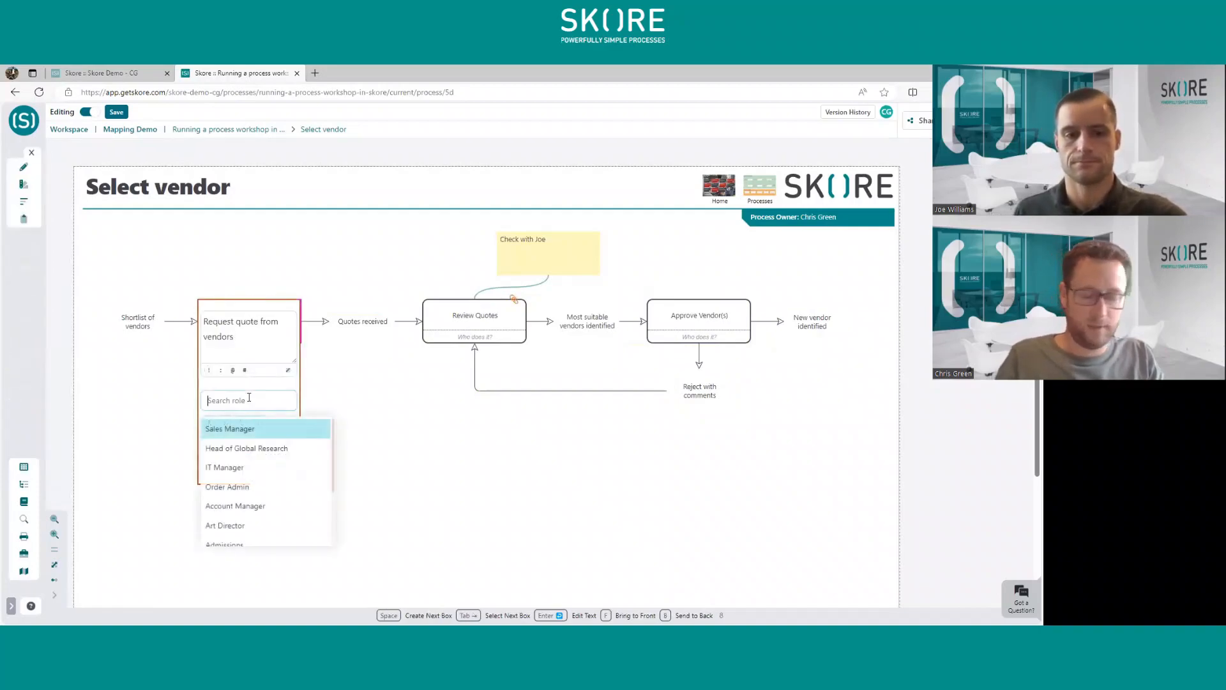
pyautogui.write('Procure')
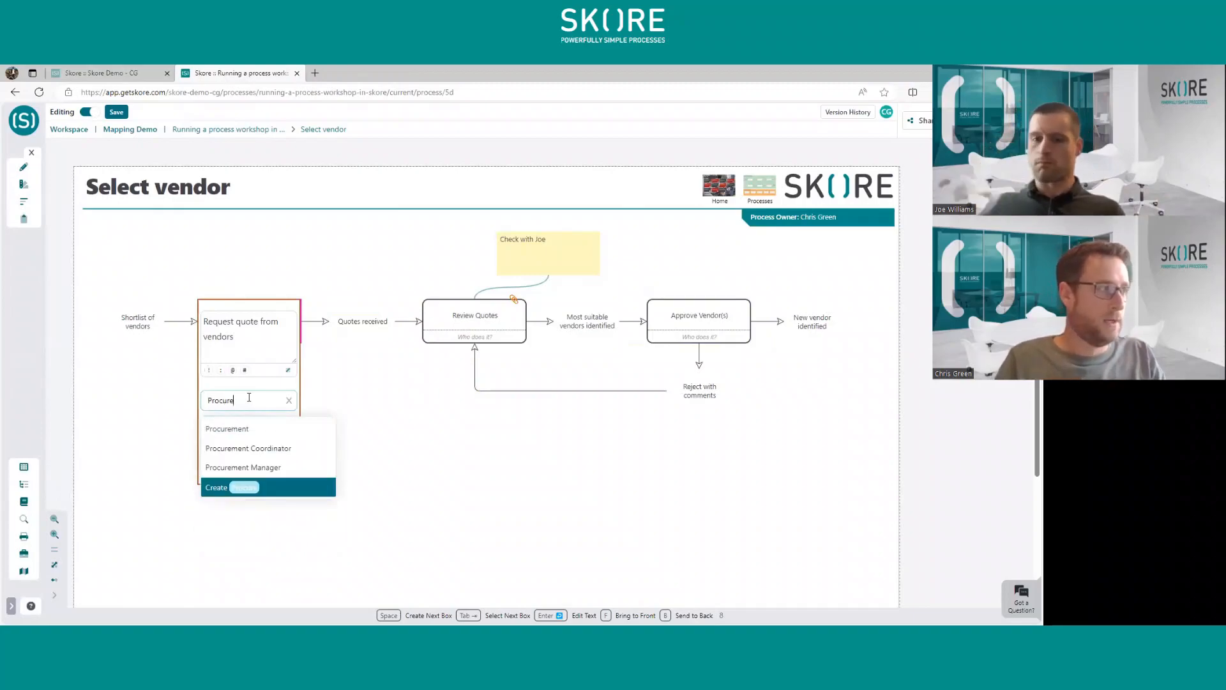
pyautogui.click(254, 450)
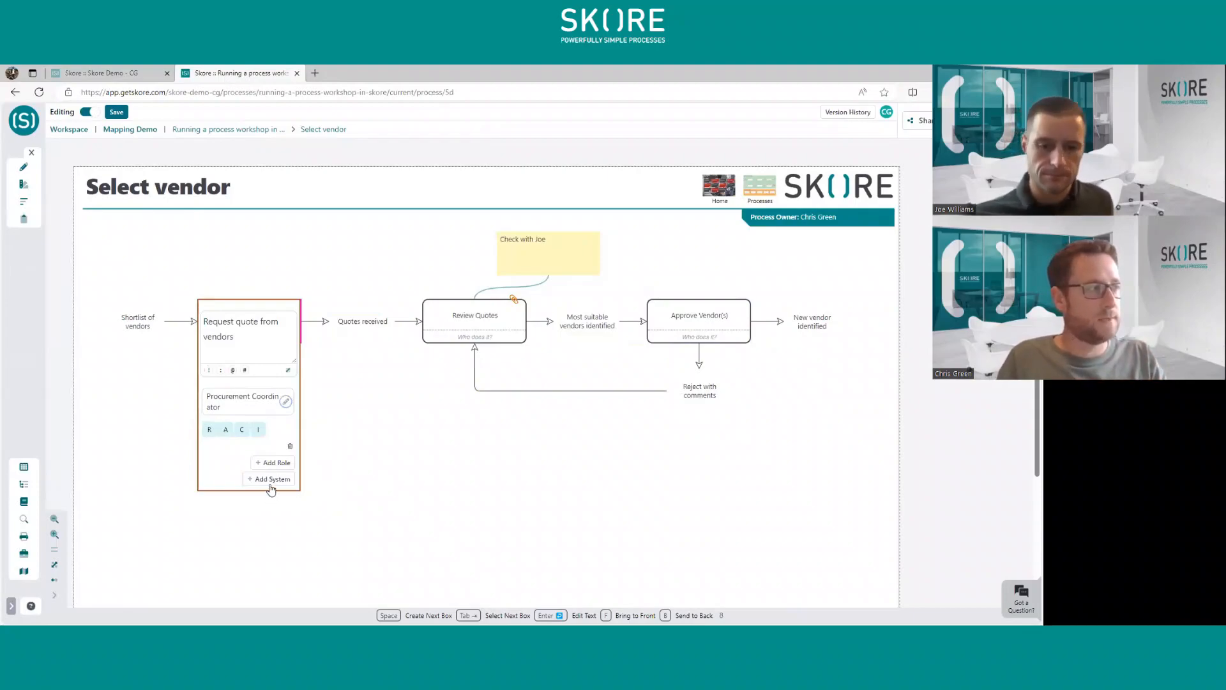
pyautogui.click(272, 480)
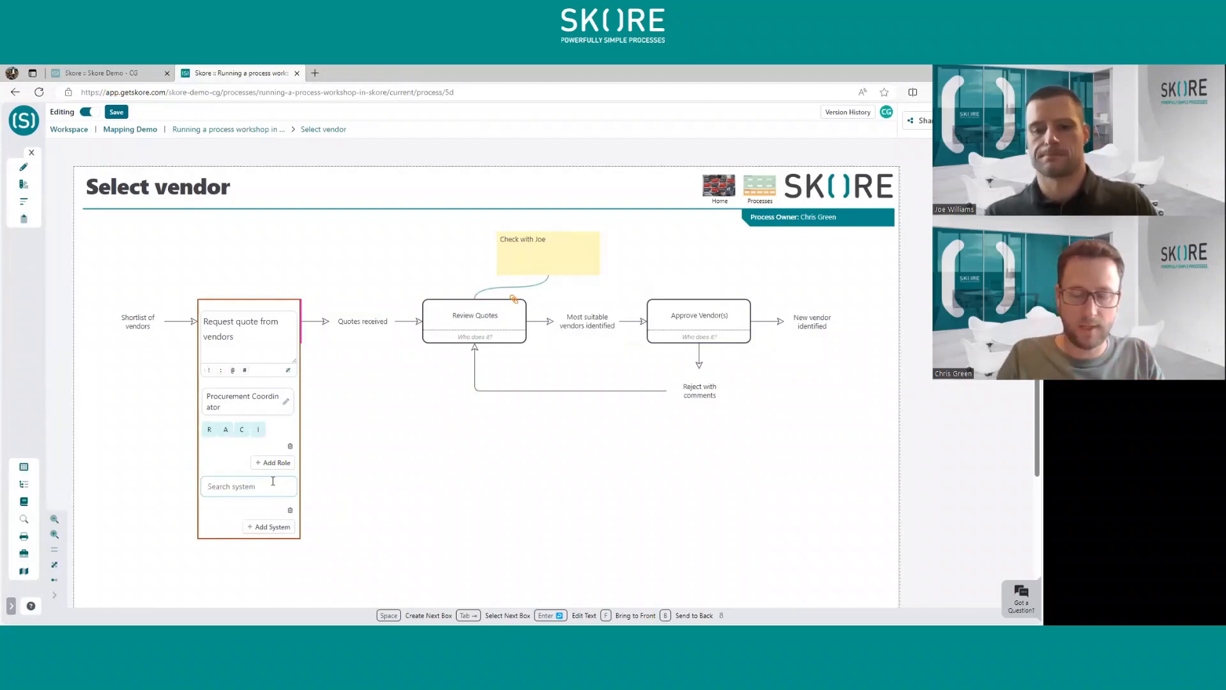
pyautogui.write('Low')
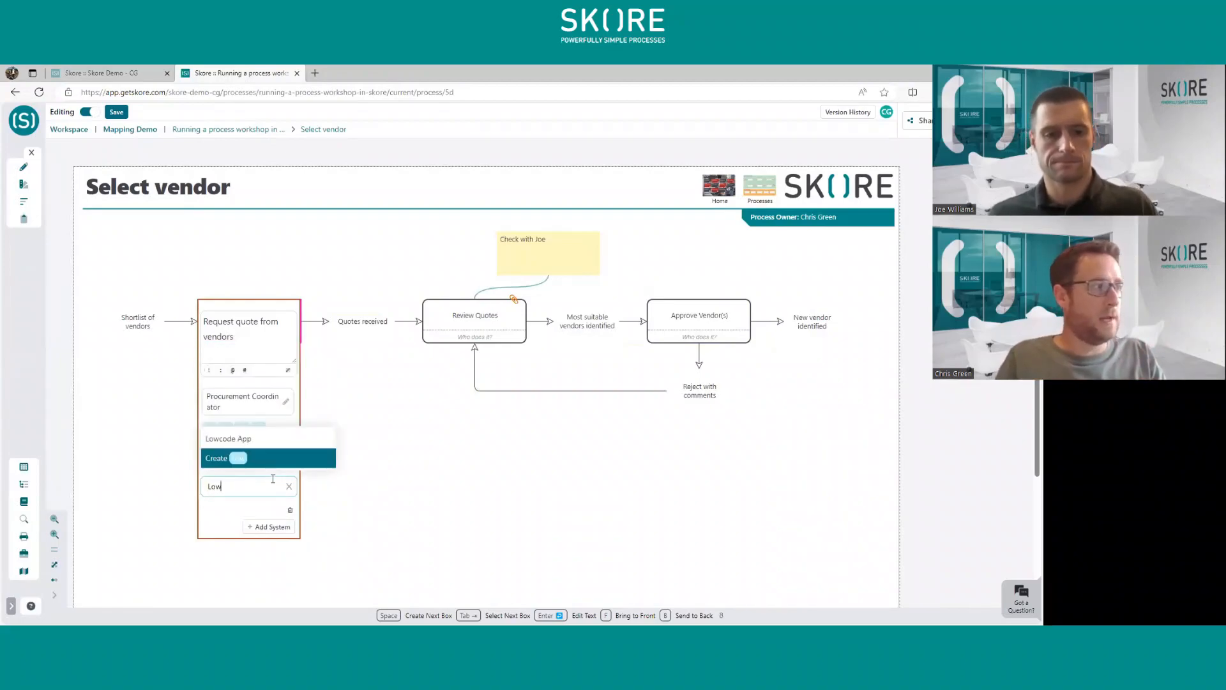
pyautogui.click(284, 441)
pyautogui.click(360, 486)
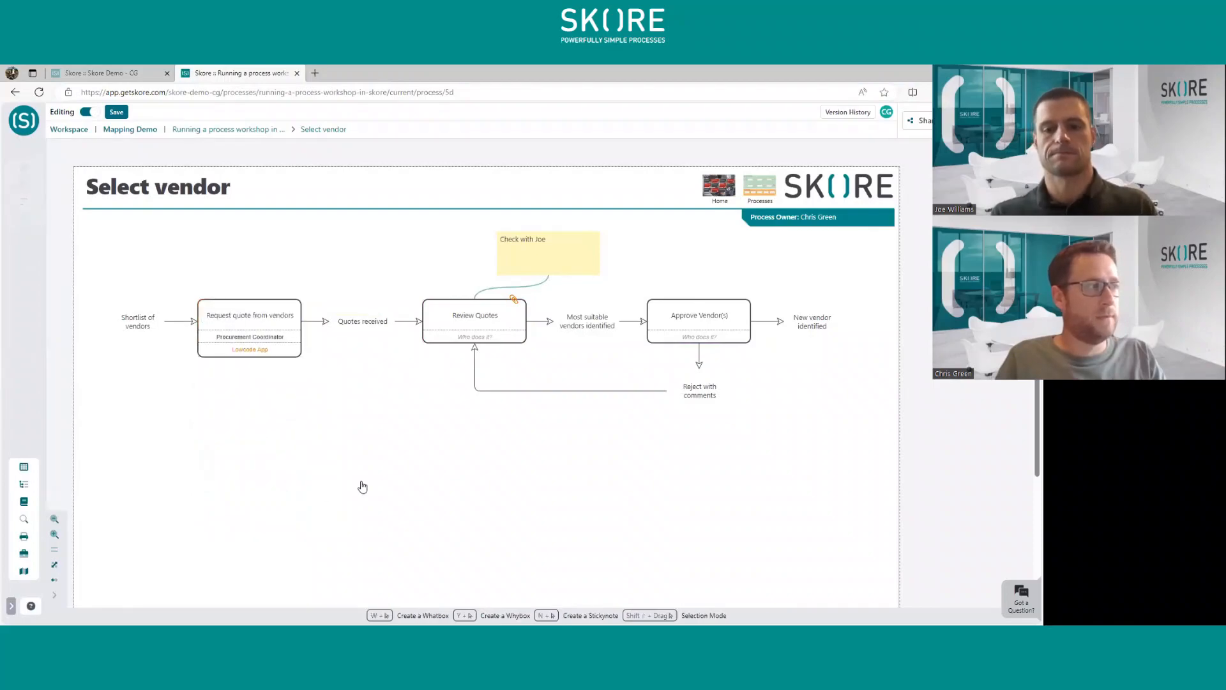
# - Assign the Procurement Coordinator and Account Manager roles to the "Review Quotes" box
pyautogui.doubleClick(471, 318)
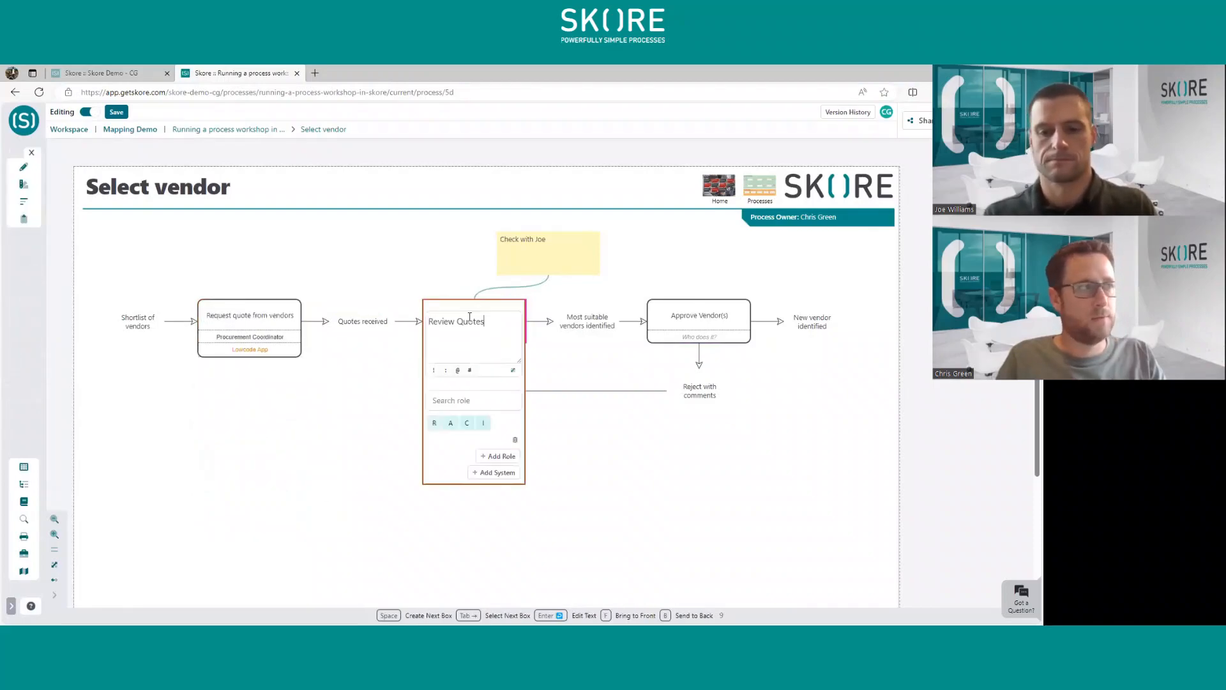
pyautogui.click(467, 399)
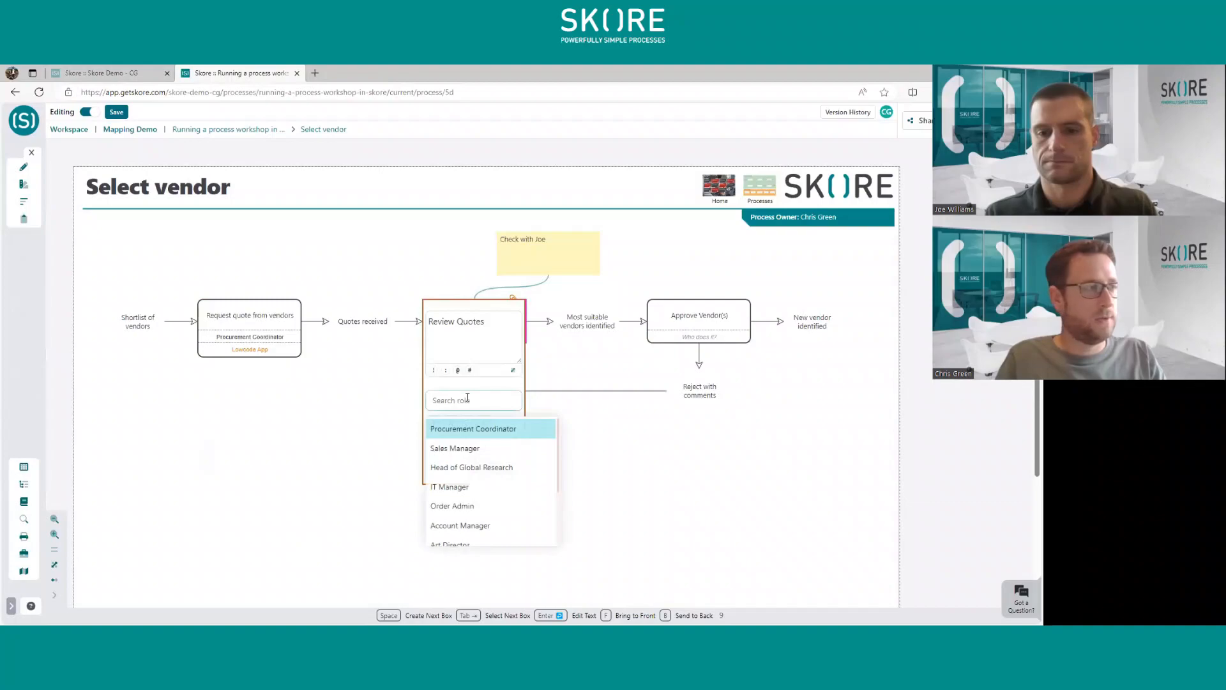
pyautogui.click(478, 431)
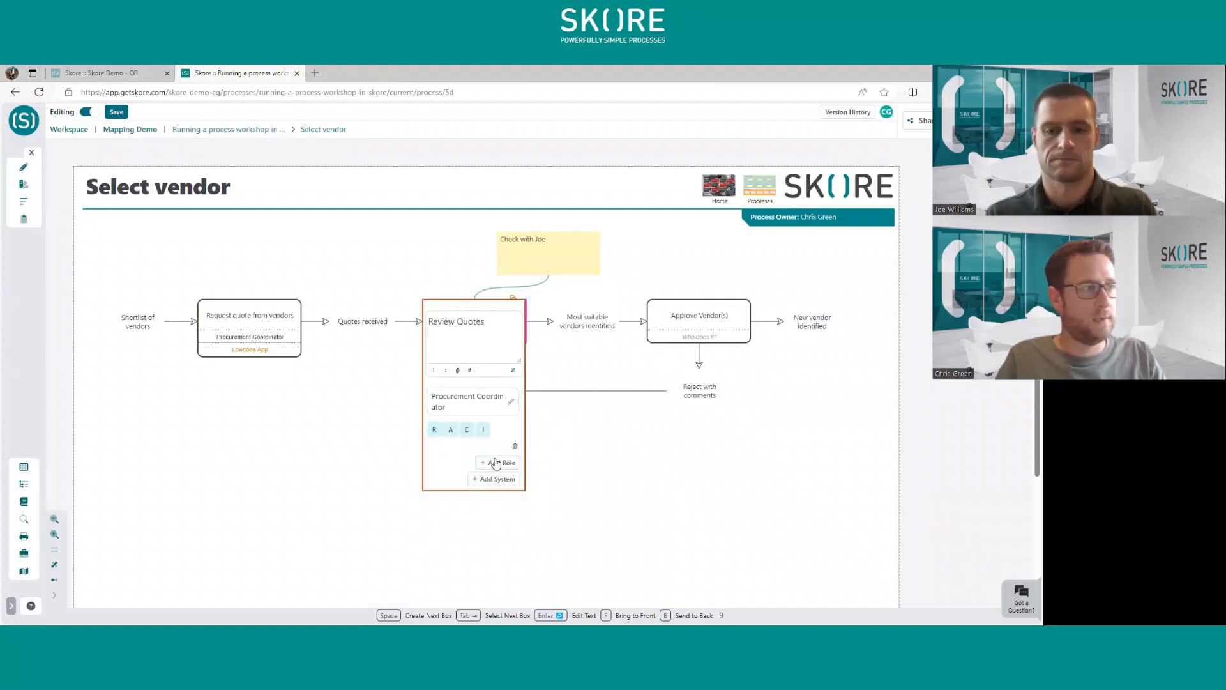
pyautogui.click(495, 462)
pyautogui.write('A')
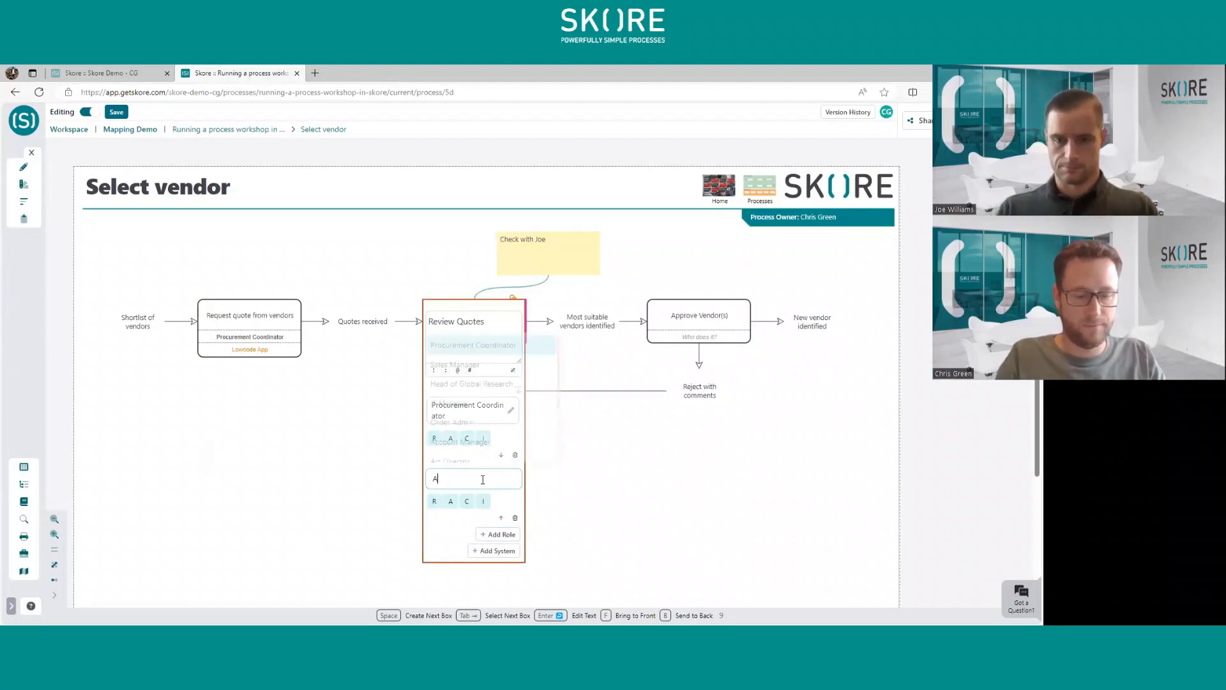
pyautogui.write('ccount')
pyautogui.press('Up')
pyautogui.press('Up')
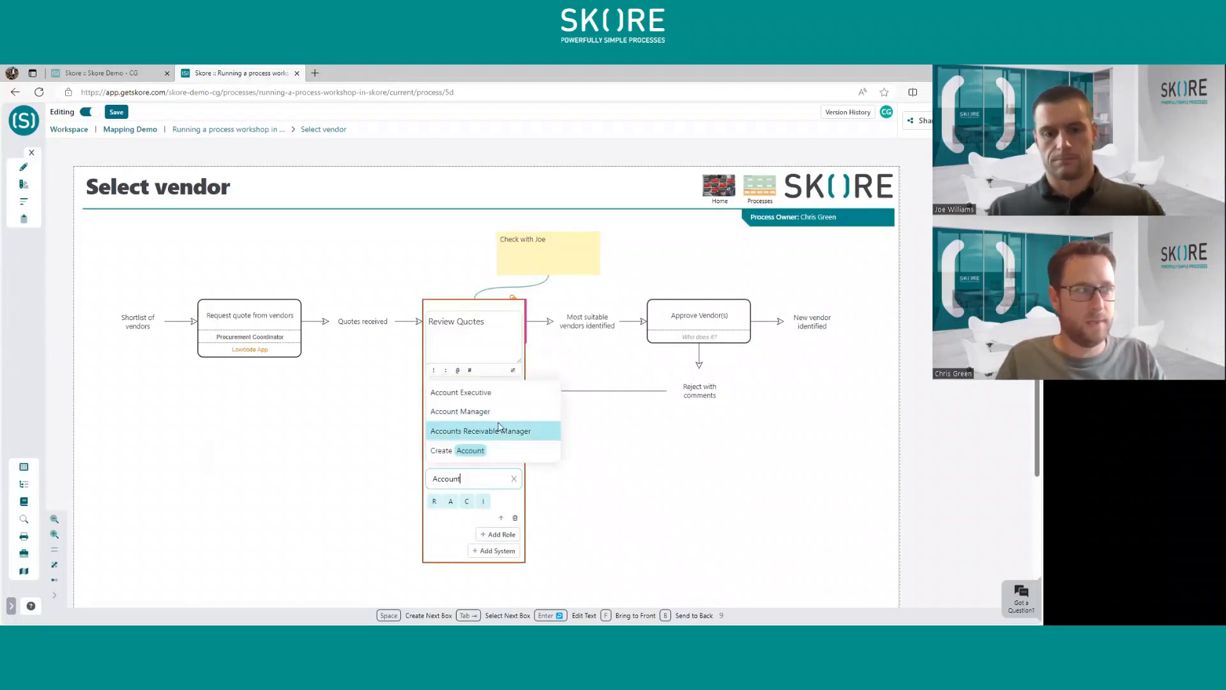
pyautogui.press('Return')
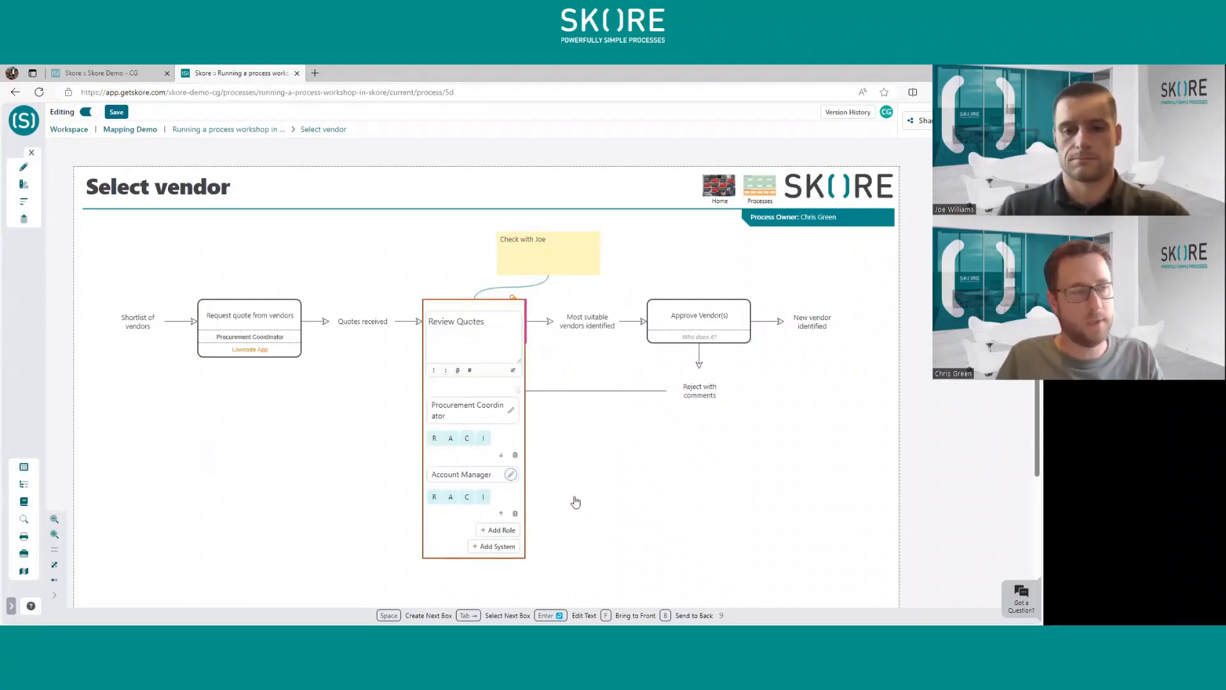
pyautogui.click(598, 464)
# - Assign the Finance Director role to the "Approve Vendor(s)" box
pyautogui.doubleClick(720, 345)
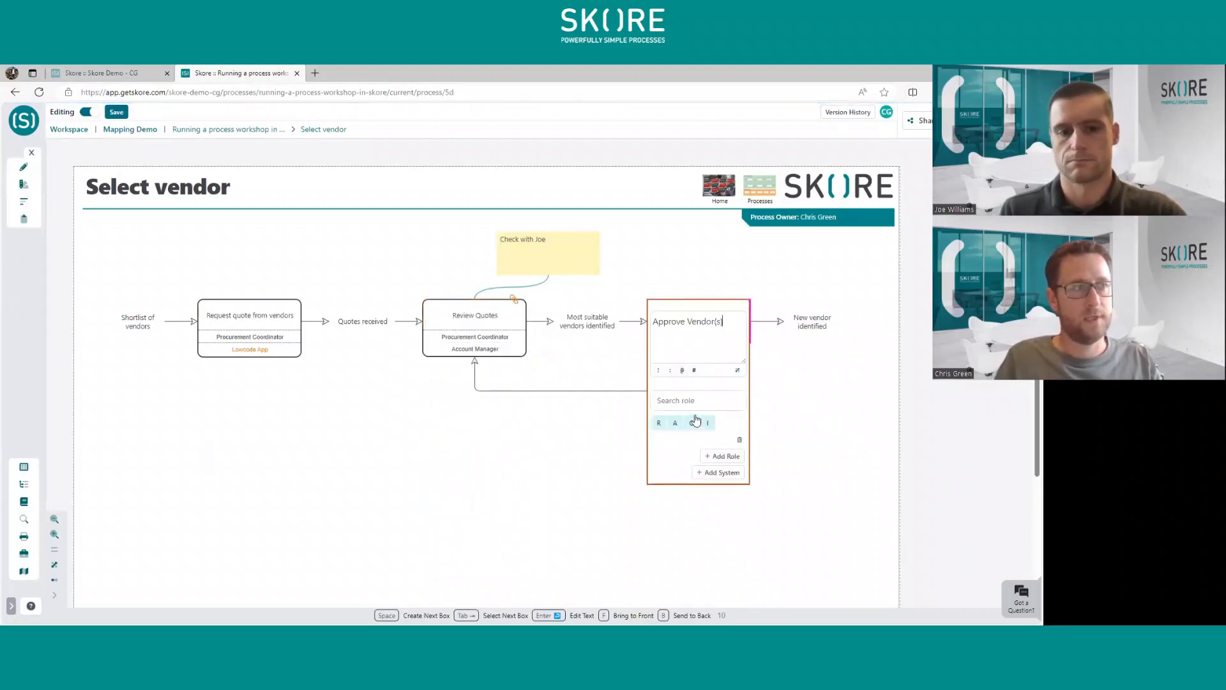
pyautogui.click(698, 401)
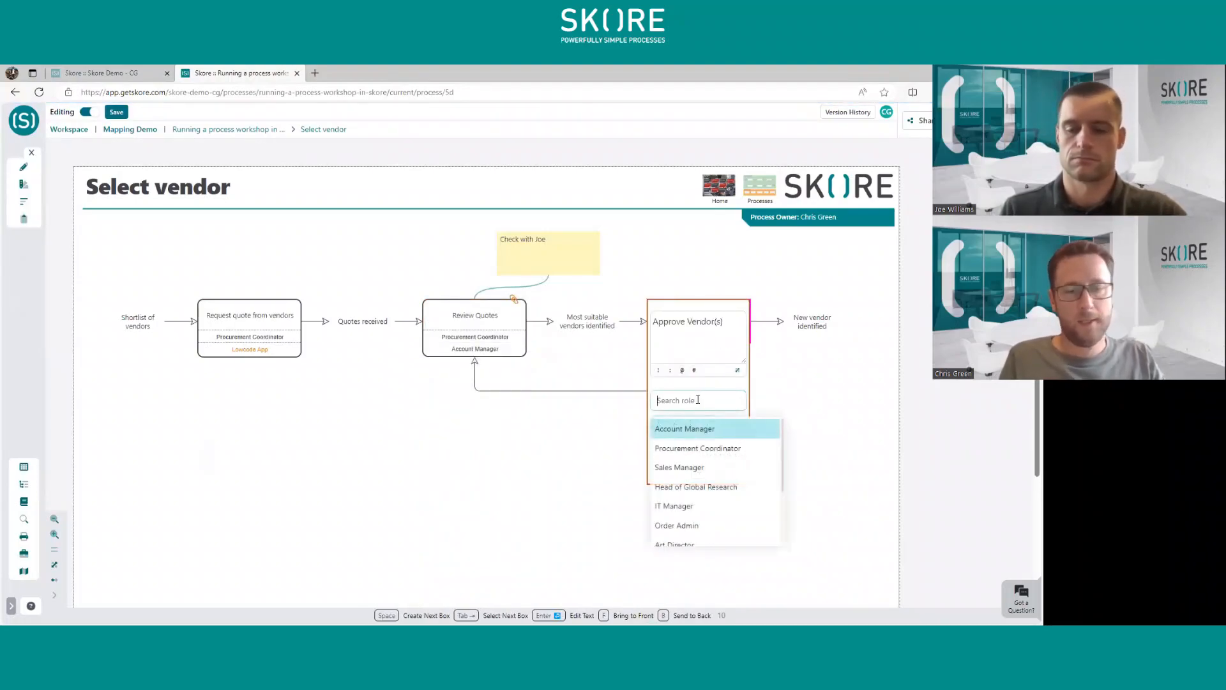
pyautogui.write('Finance di')
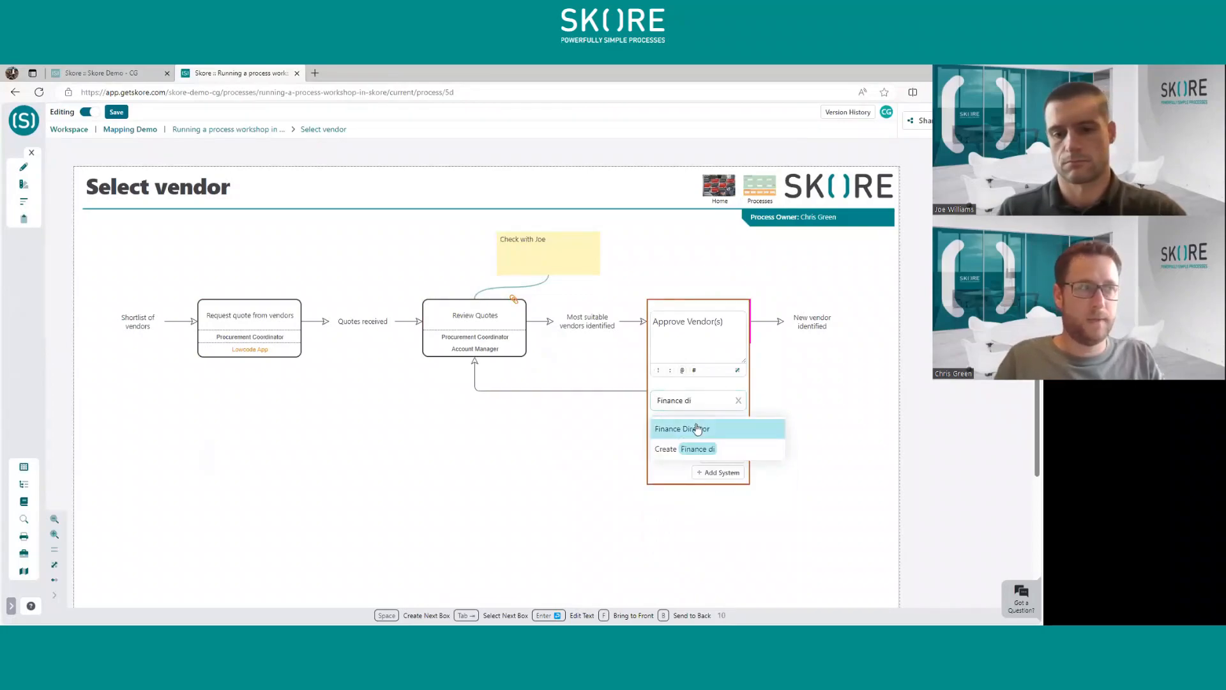
pyautogui.click(698, 427)
pyautogui.click(780, 414)
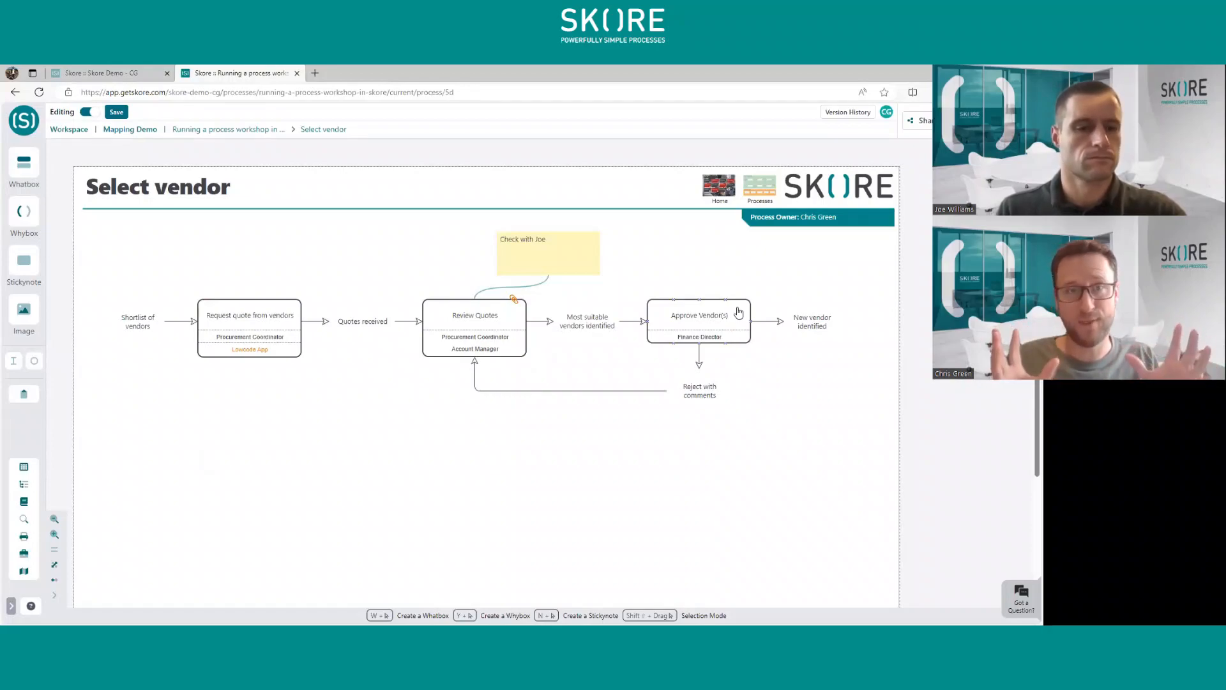
# - Look at the attachment types that can be added to the "Approve Vendor(s)" box
pyautogui.click(666, 306)
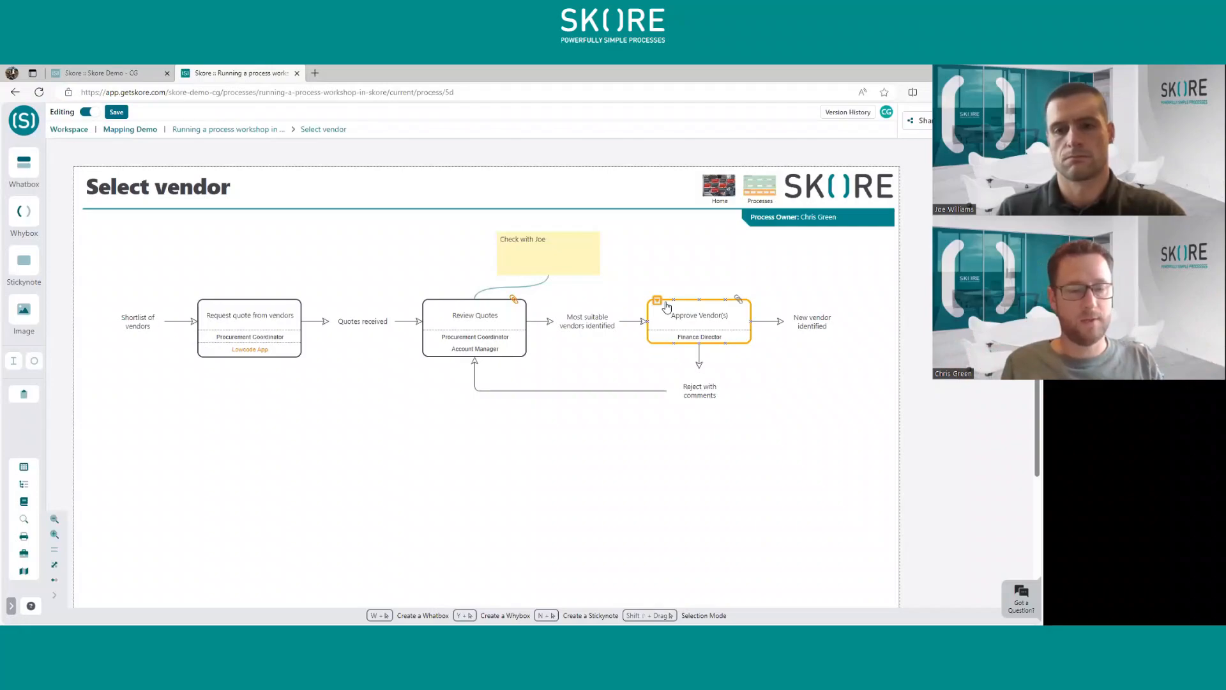
pyautogui.click(741, 305)
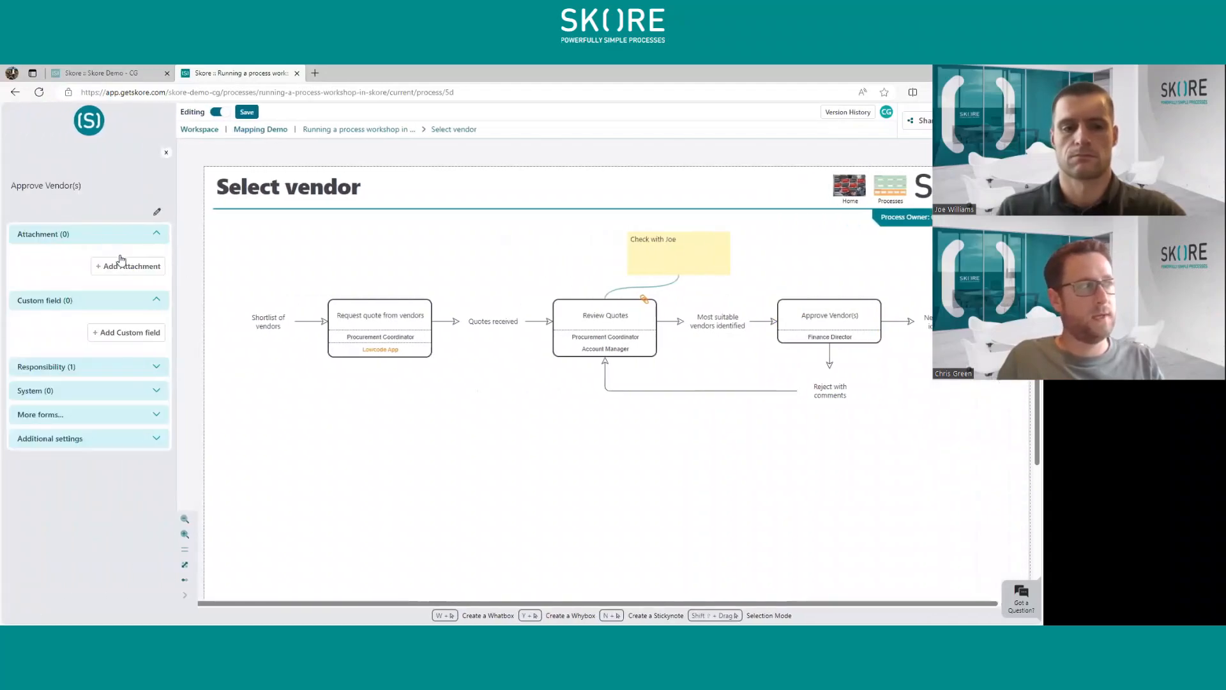
pyautogui.click(126, 265)
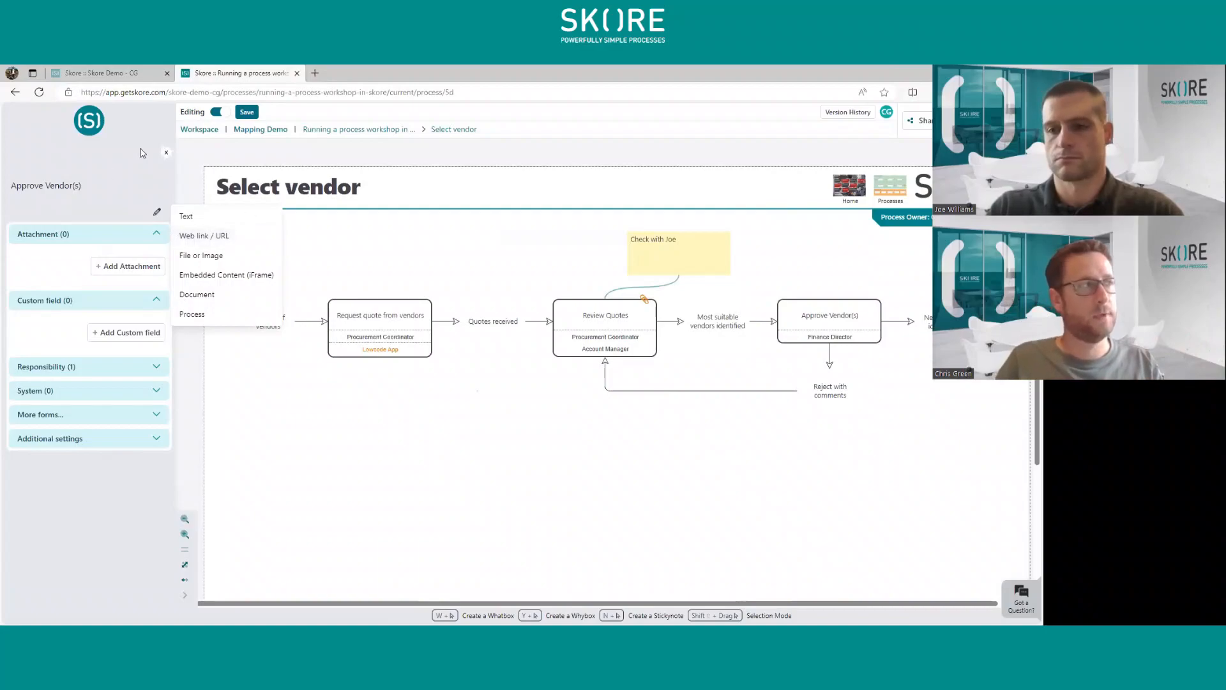
pyautogui.click(166, 152)
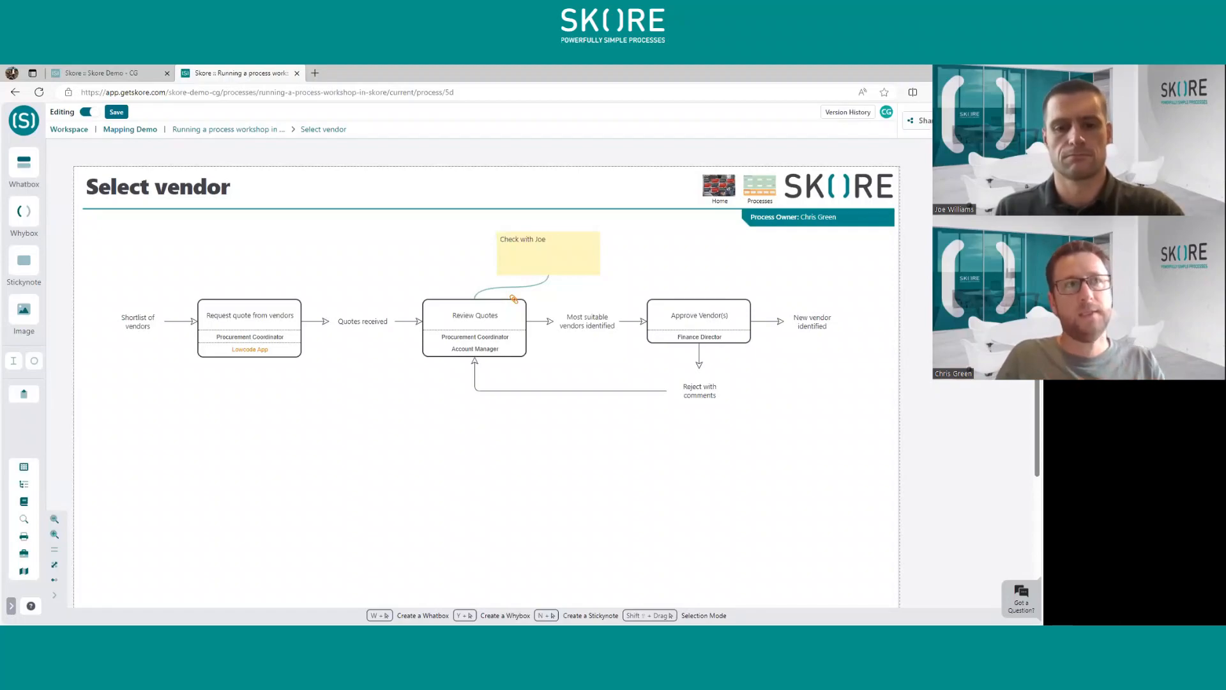
# - Post a Question comment reading "How many can be on the shortlist?" and place its callout on "Most suitable vendors identified"
pyautogui.click(983, 120)
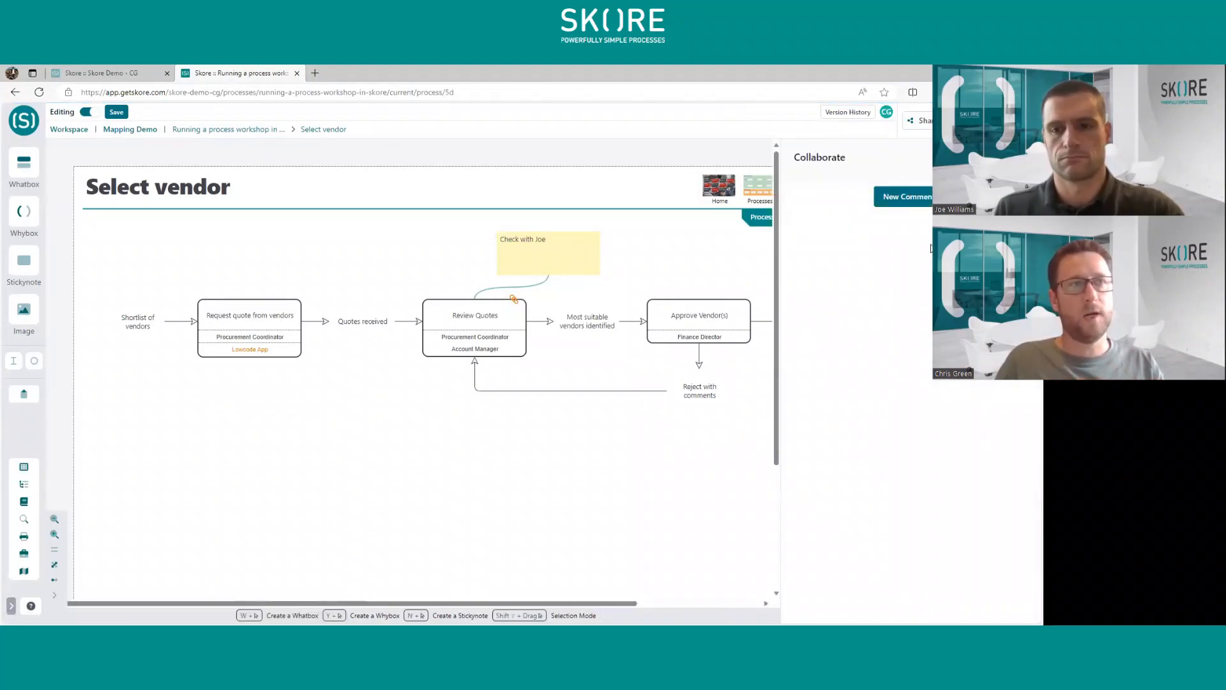
pyautogui.click(907, 205)
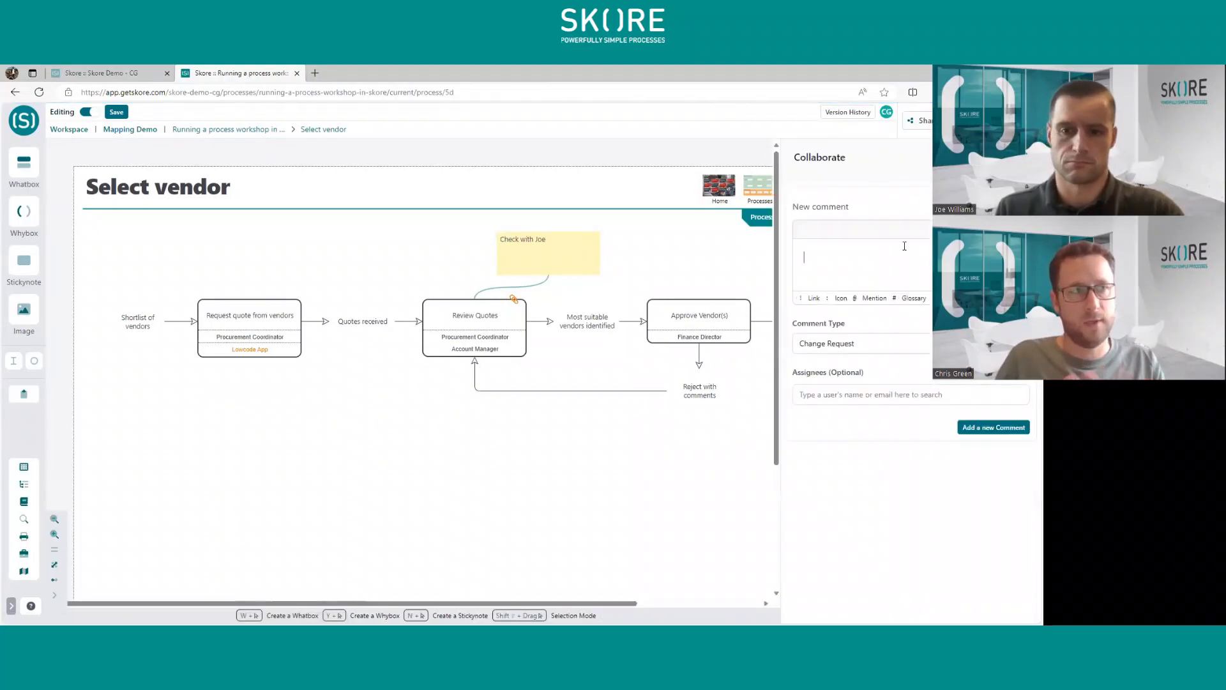
pyautogui.click(891, 353)
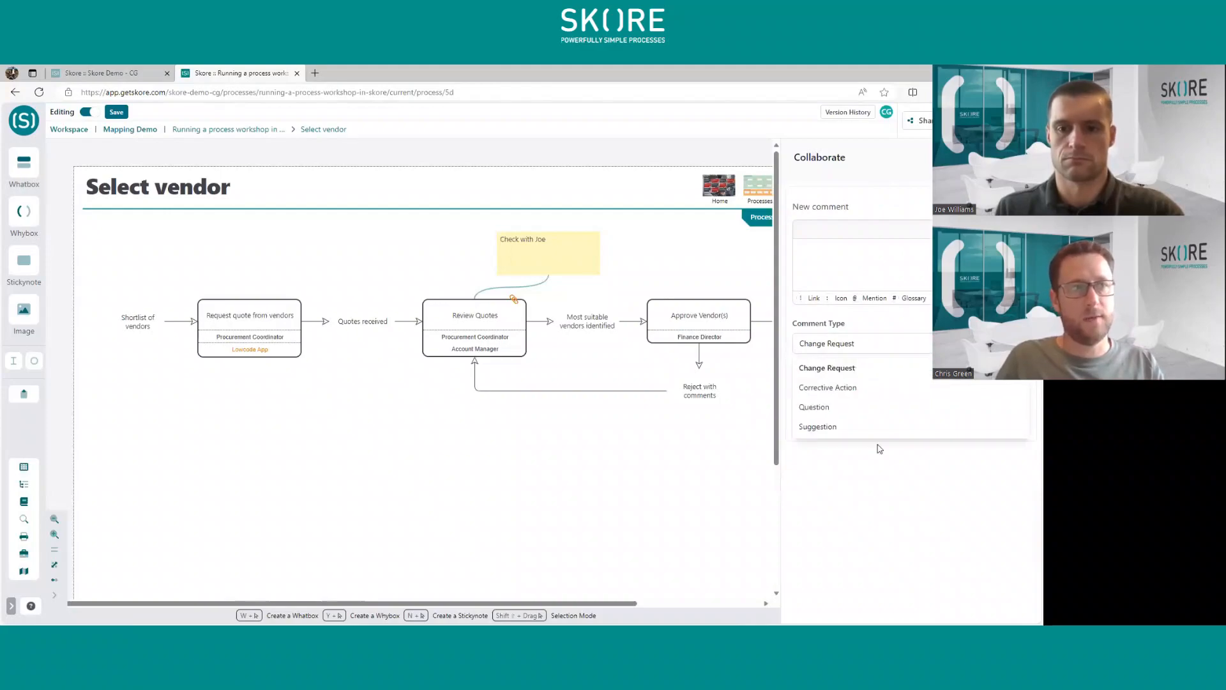
pyautogui.click(880, 407)
pyautogui.click(866, 256)
pyautogui.write('H')
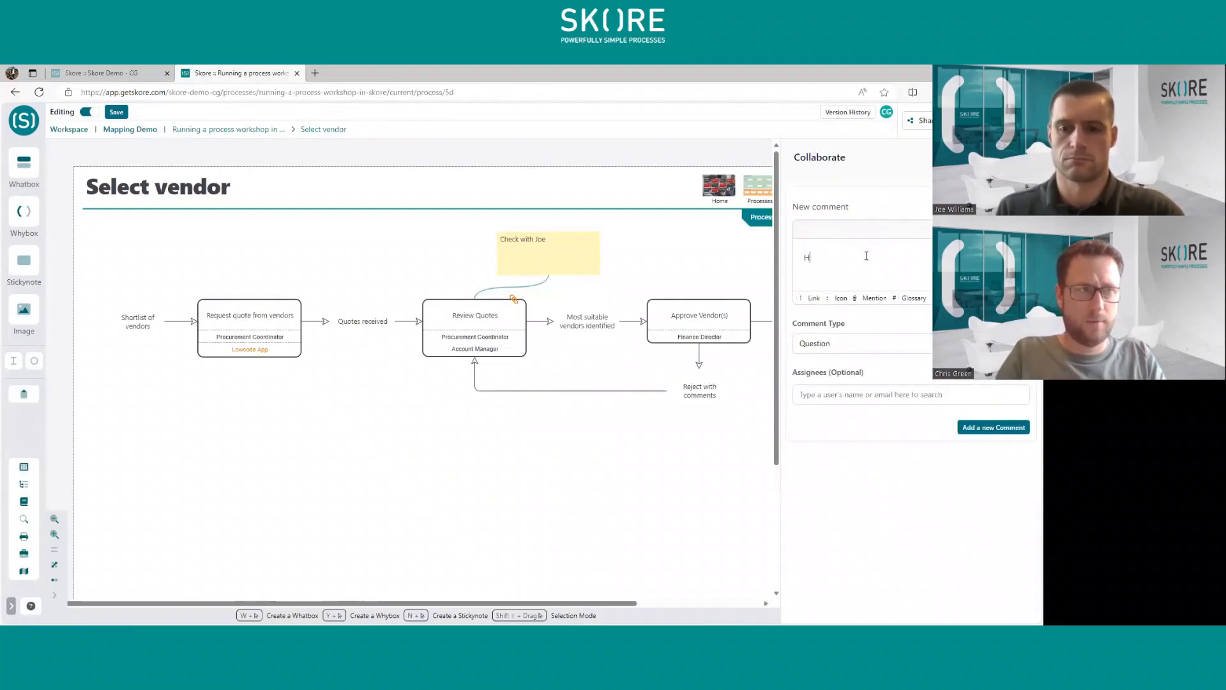
pyautogui.write('ow many can b')
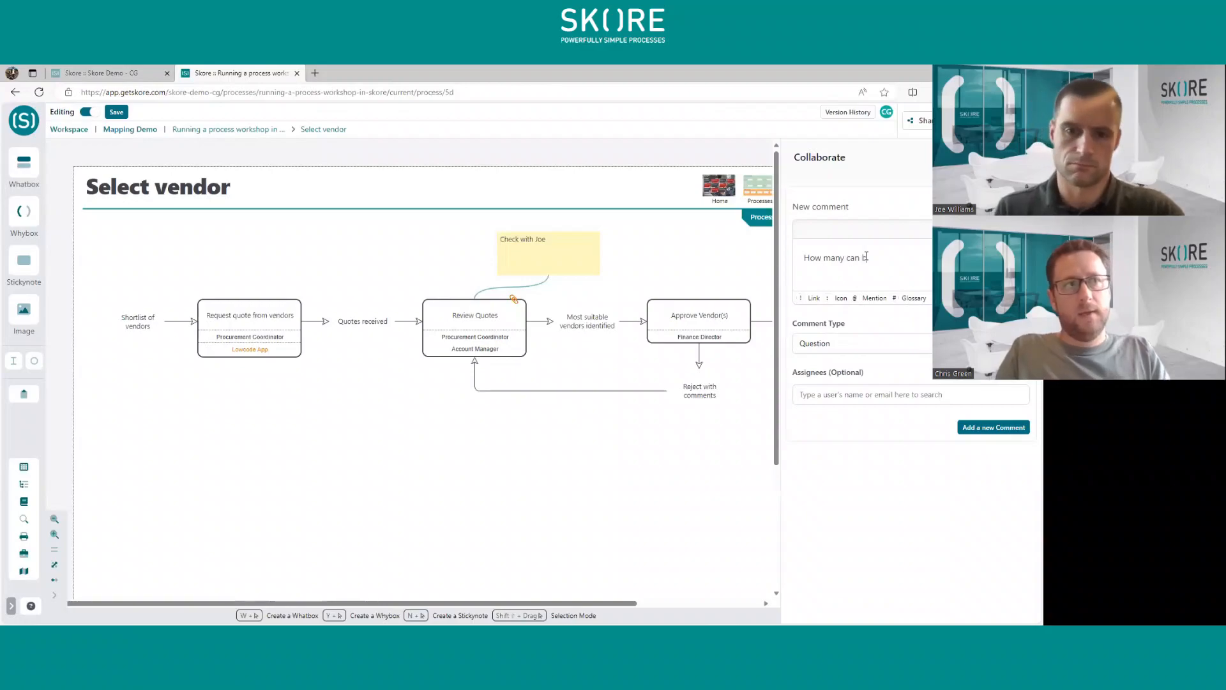
pyautogui.write('e on the shortlist')
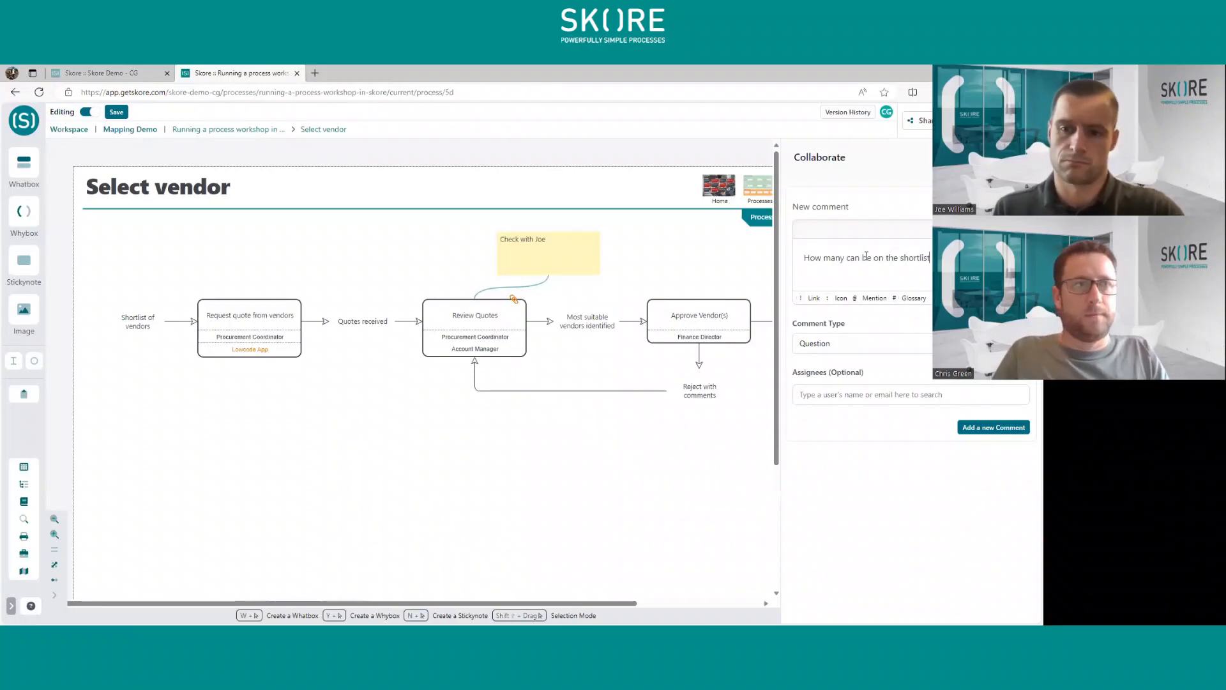
pyautogui.write('?')
pyautogui.click(988, 429)
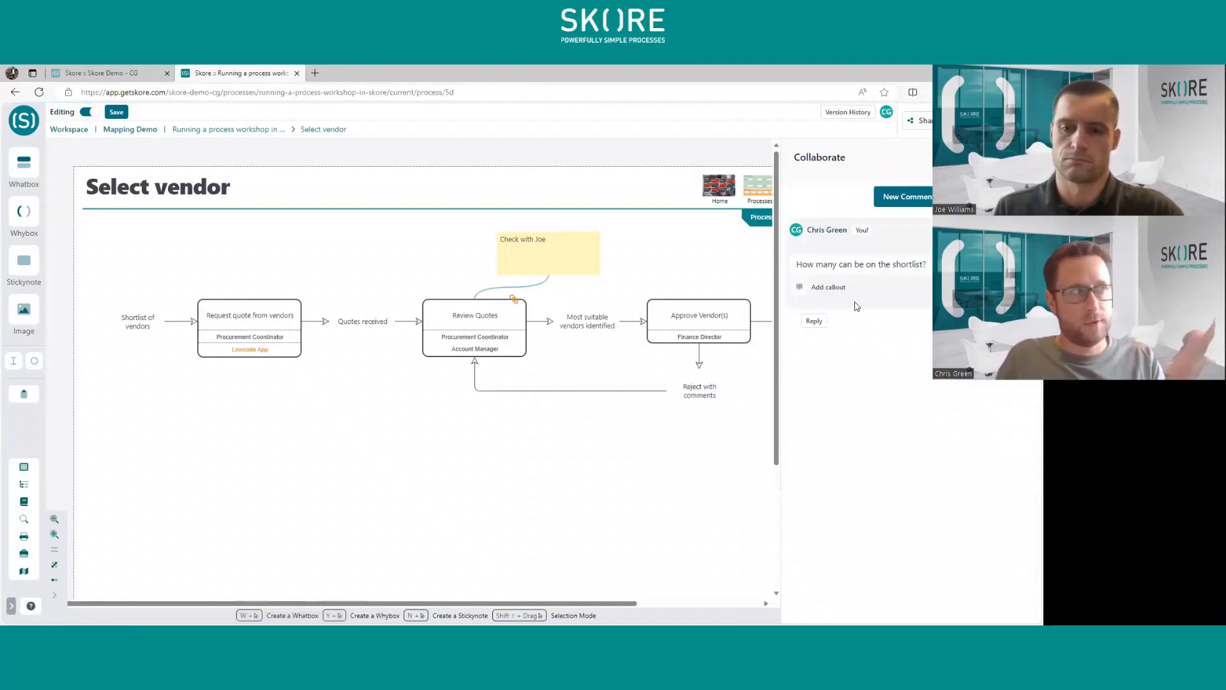
pyautogui.moveTo(834, 288); pyautogui.dragTo(585, 328)
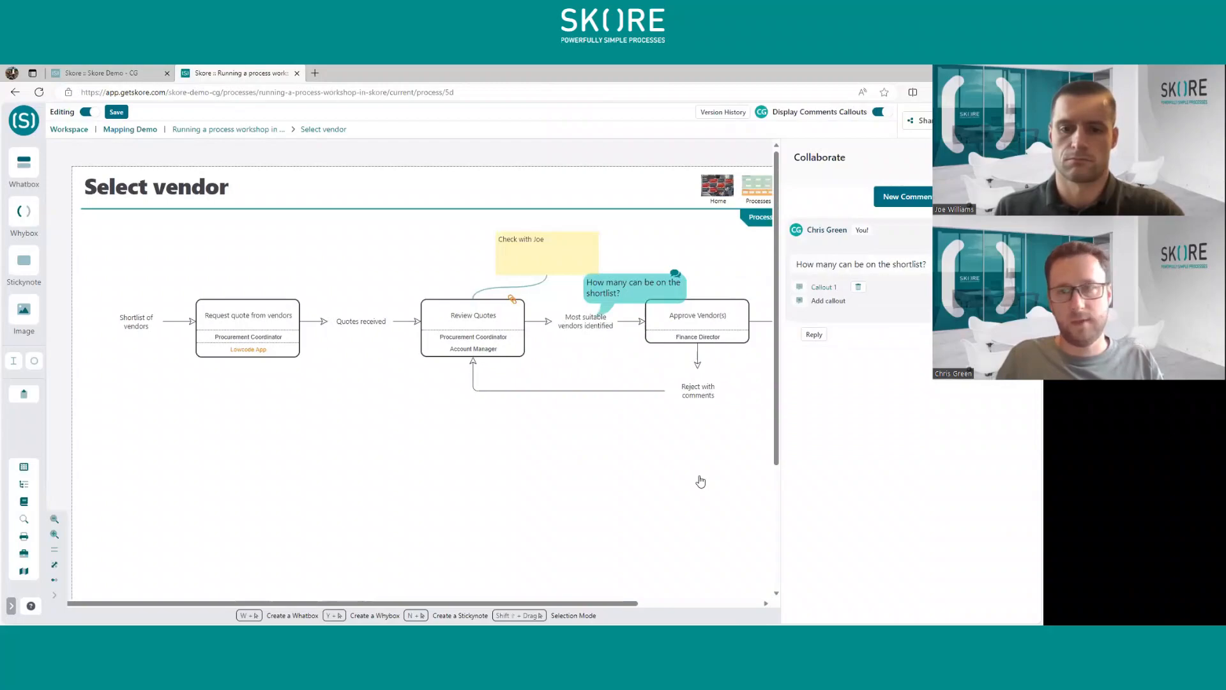